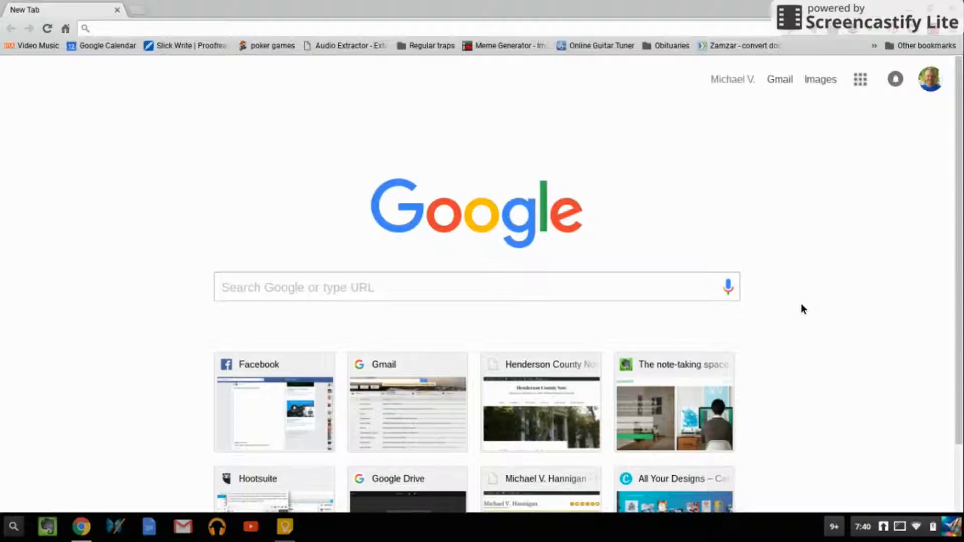
Step: Open the canva.com website
type("canv")
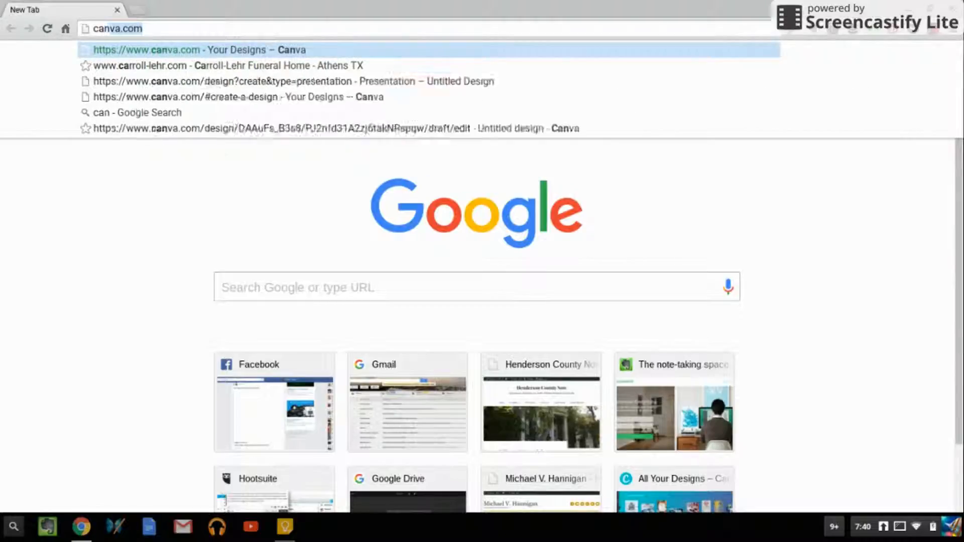
type("a")
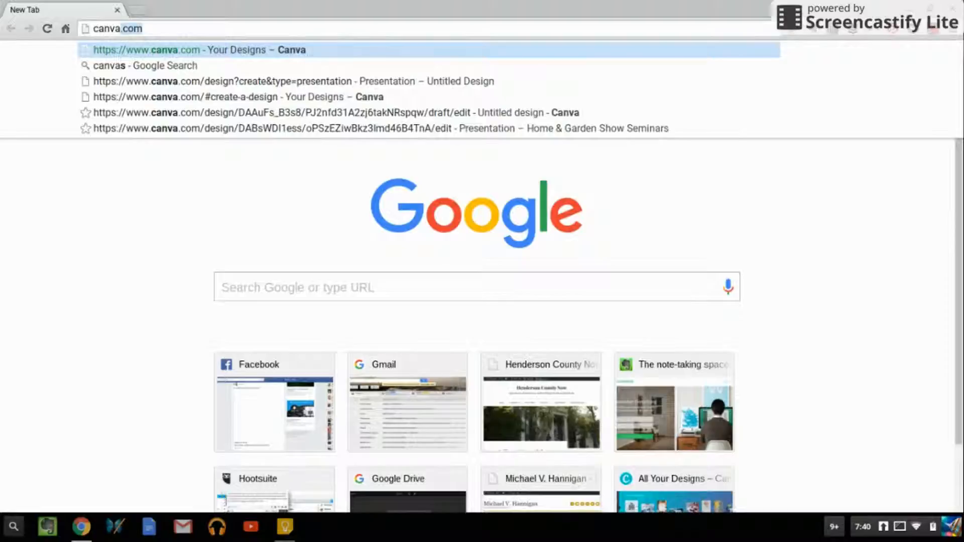
type(".com")
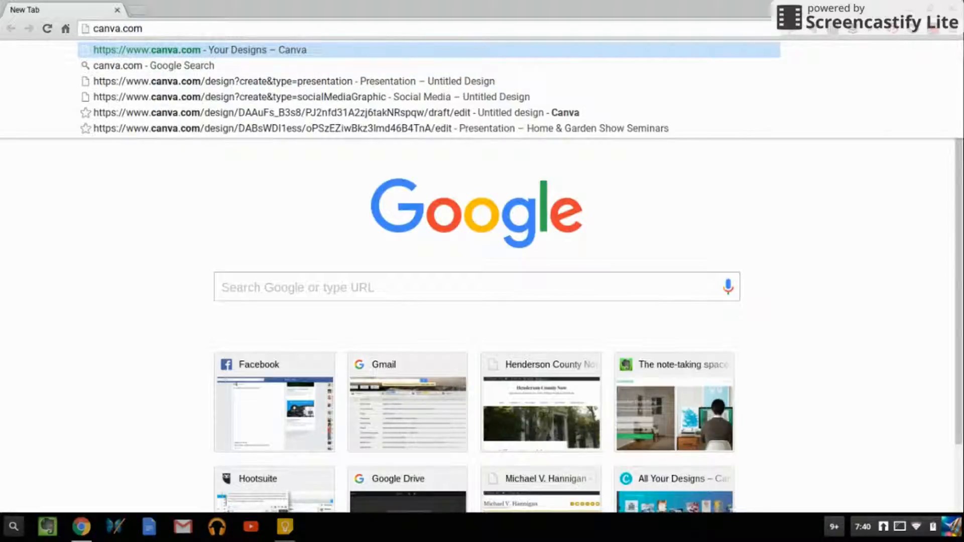
key("Return")
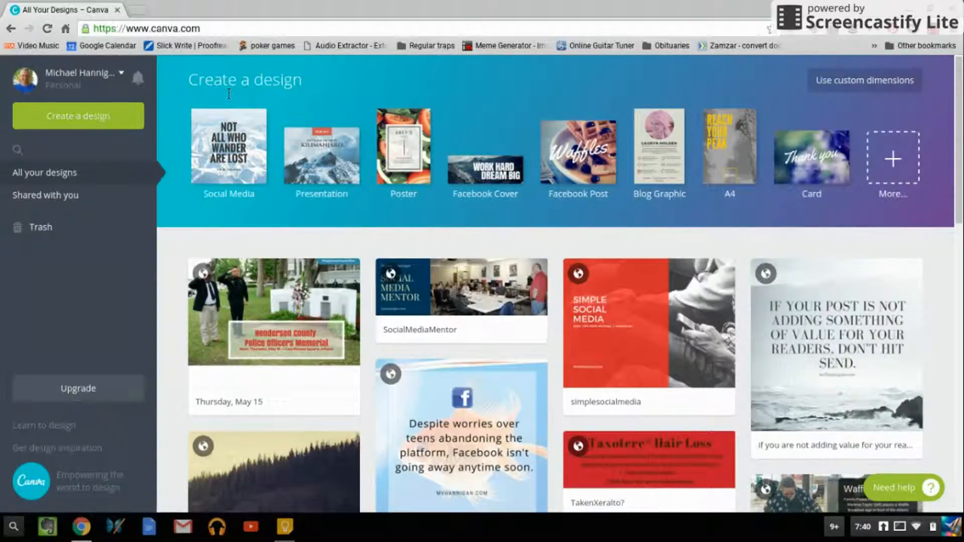
Step: Examine the custom dimensions option and the full range of available design types
left_click(878, 89)
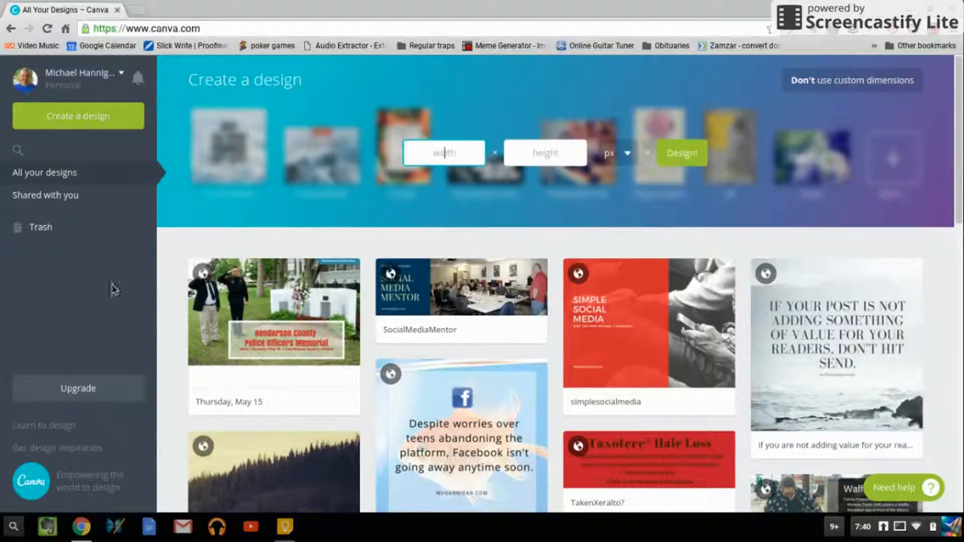
left_click(83, 300)
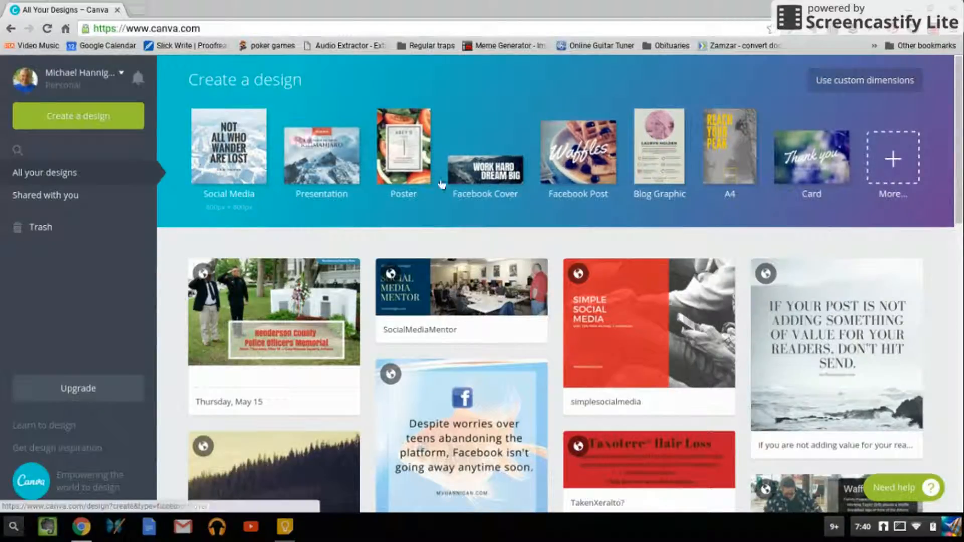
left_click(899, 160)
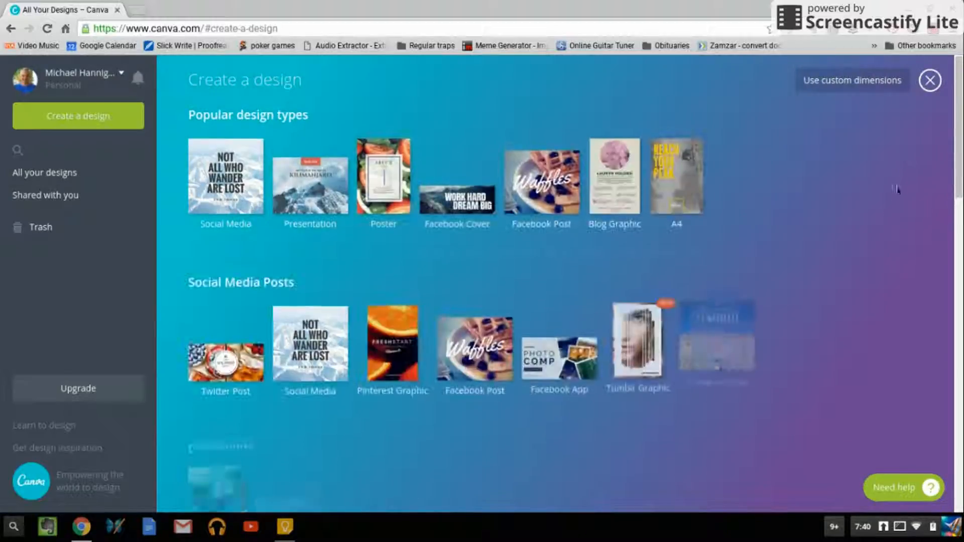
scroll(860, 255, "down", 4)
scroll(891, 280, "down", 8)
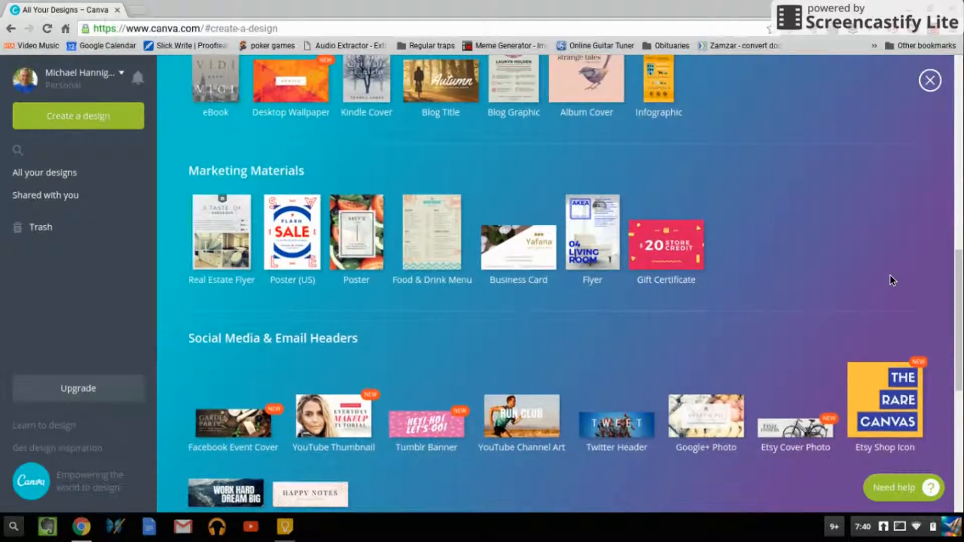
scroll(890, 280, "up", 3)
left_click(930, 81)
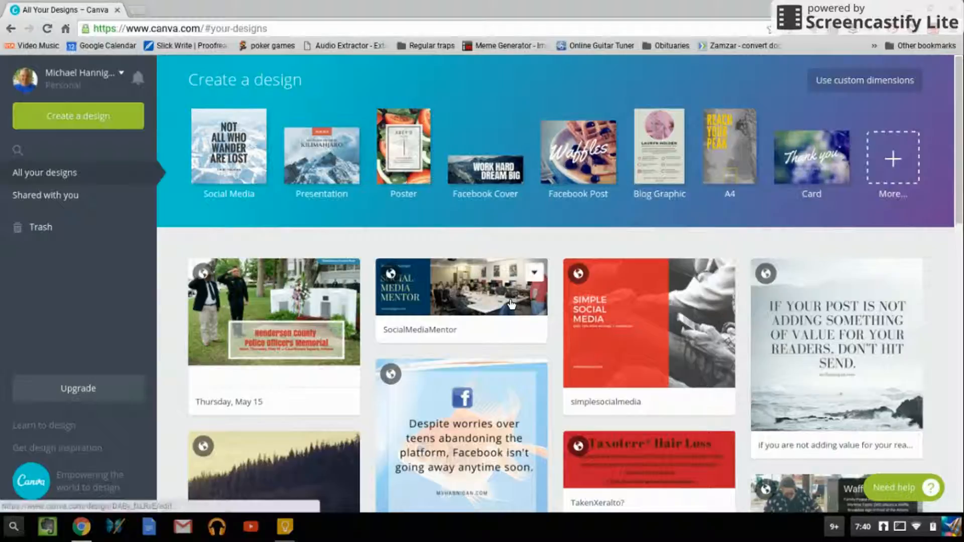
Step: Create a new Presentation design and apply the cover layout from the "The Growing Power of Social Media" set
left_click(325, 161)
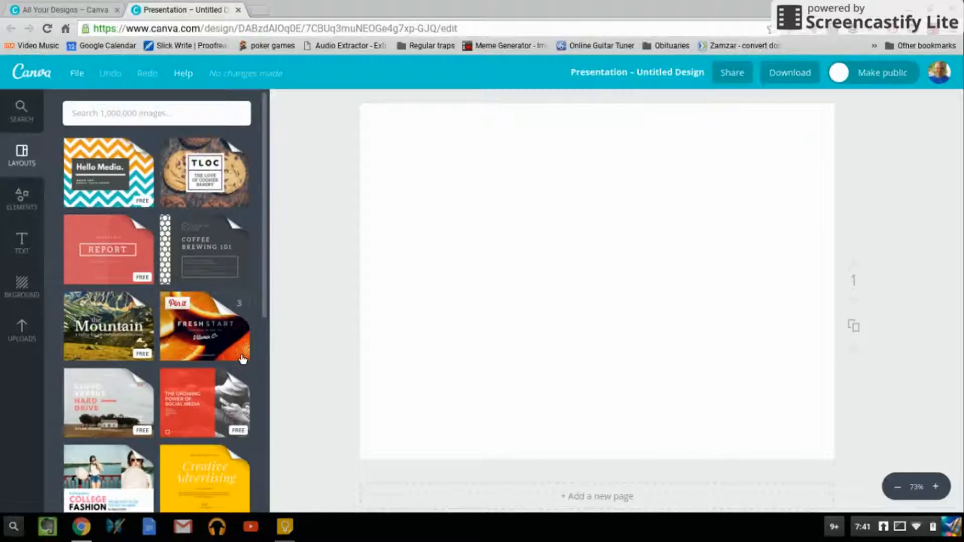
scroll(241, 381, "down", 2)
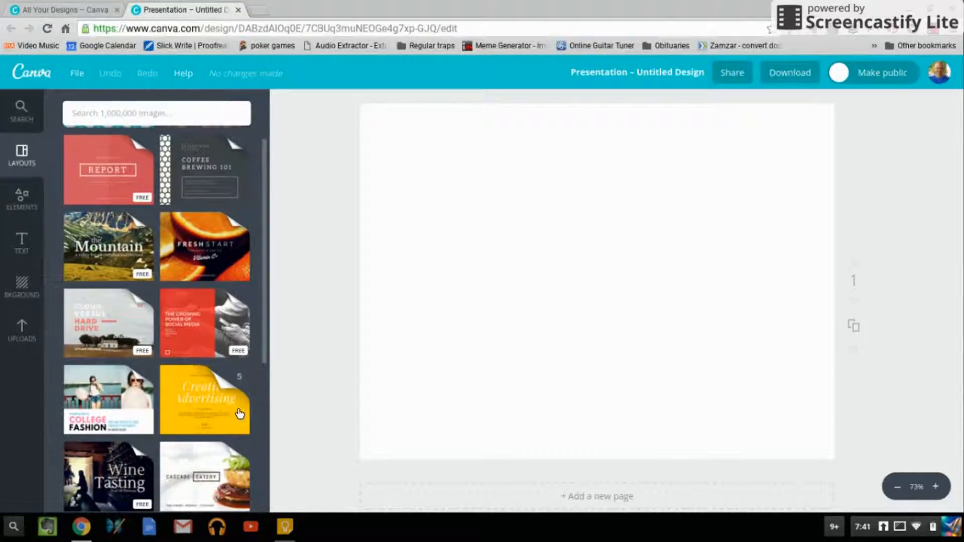
scroll(240, 413, "down", 3)
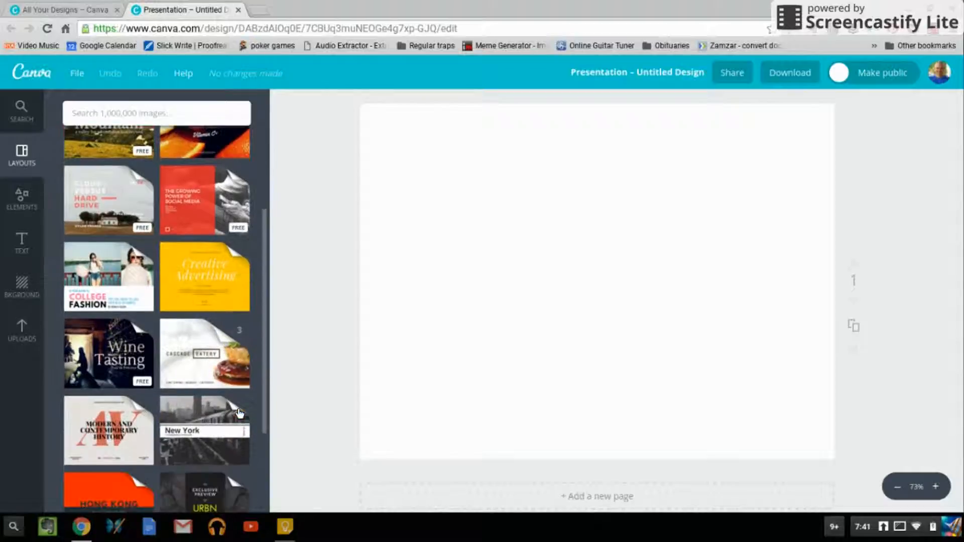
scroll(240, 413, "down", 2)
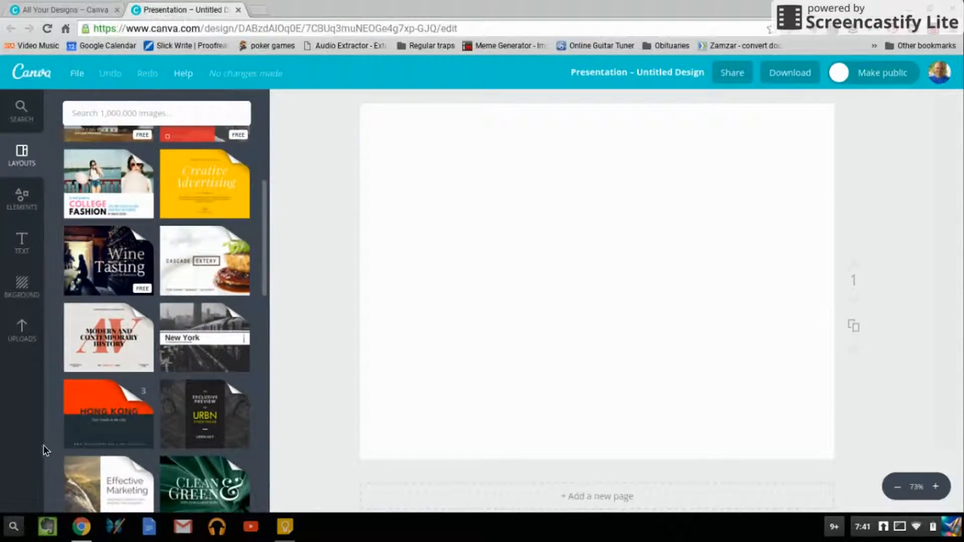
scroll(54, 432, "up", 4)
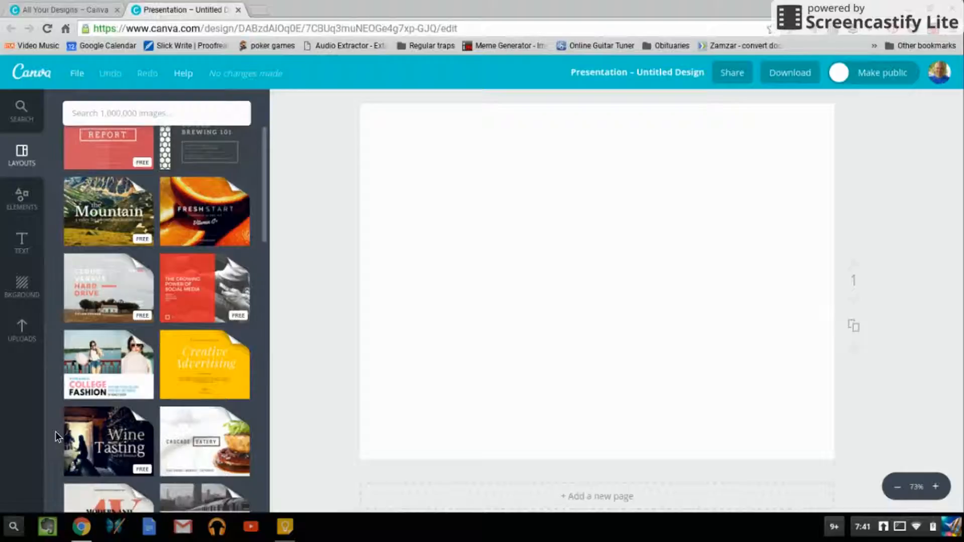
scroll(53, 436, "up", 1)
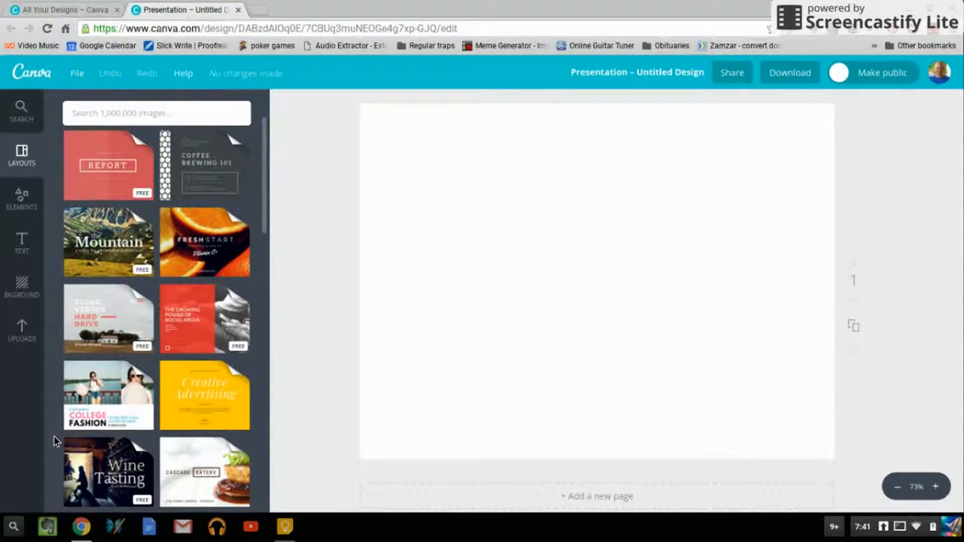
left_click(203, 337)
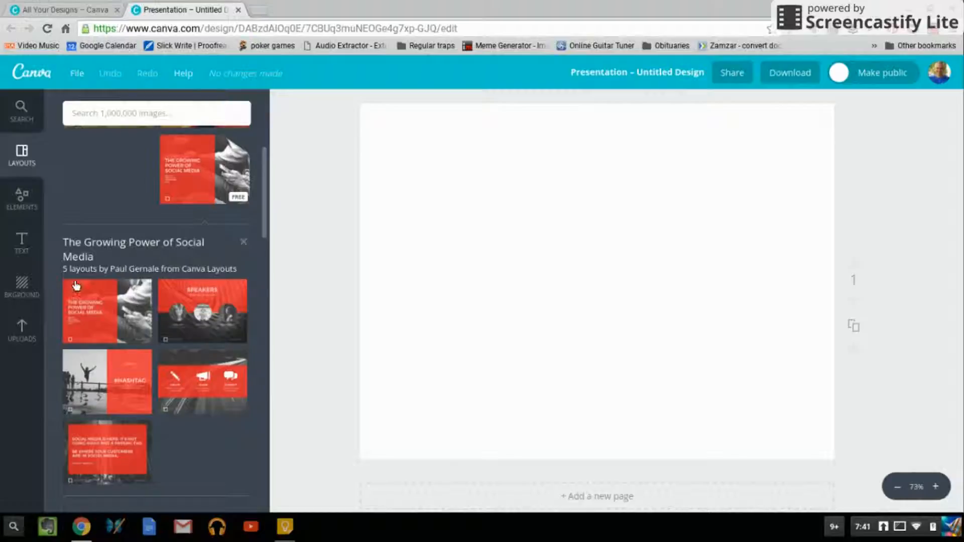
left_click(98, 311)
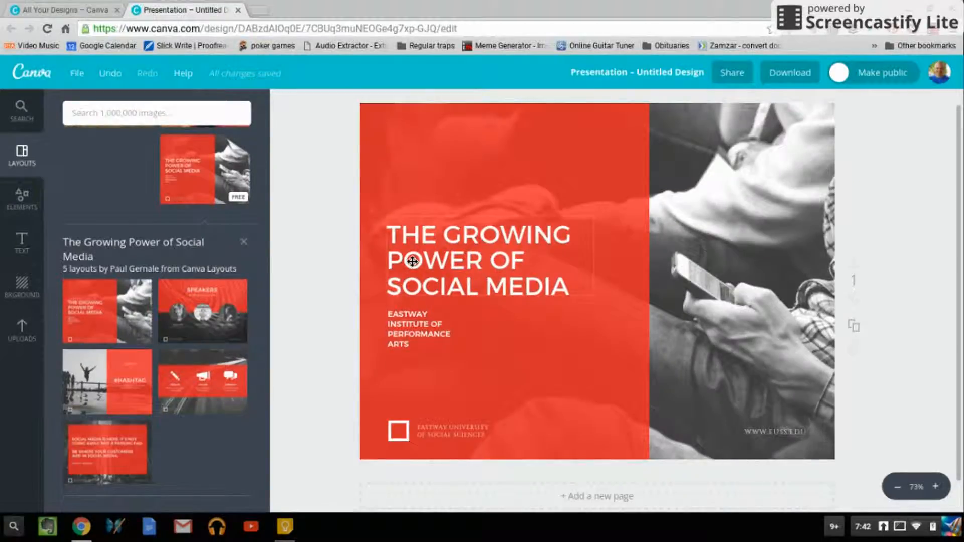
Step: Replace the cover title with "SIMPLE SOCIAL MEDIA", one word per line
left_click(436, 261)
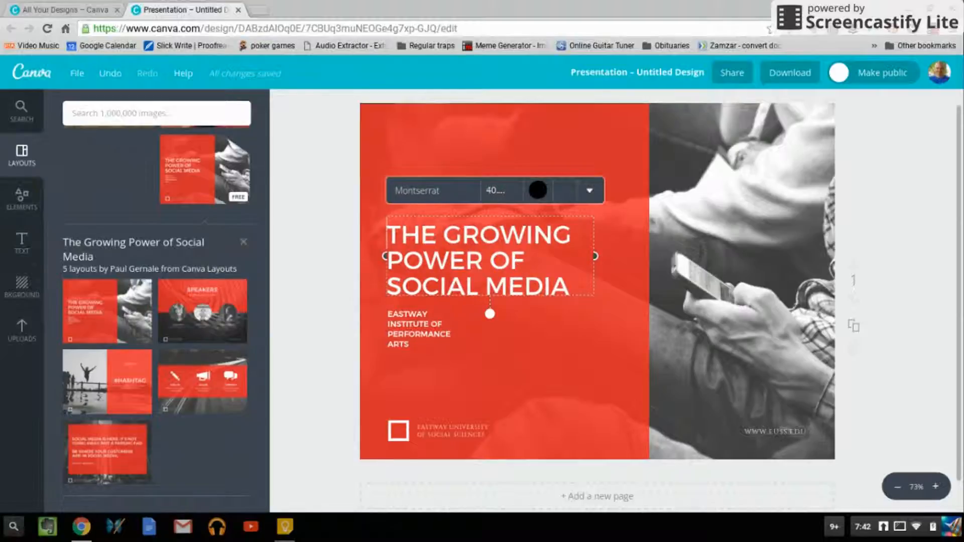
left_click_drag(570, 295, 393, 234)
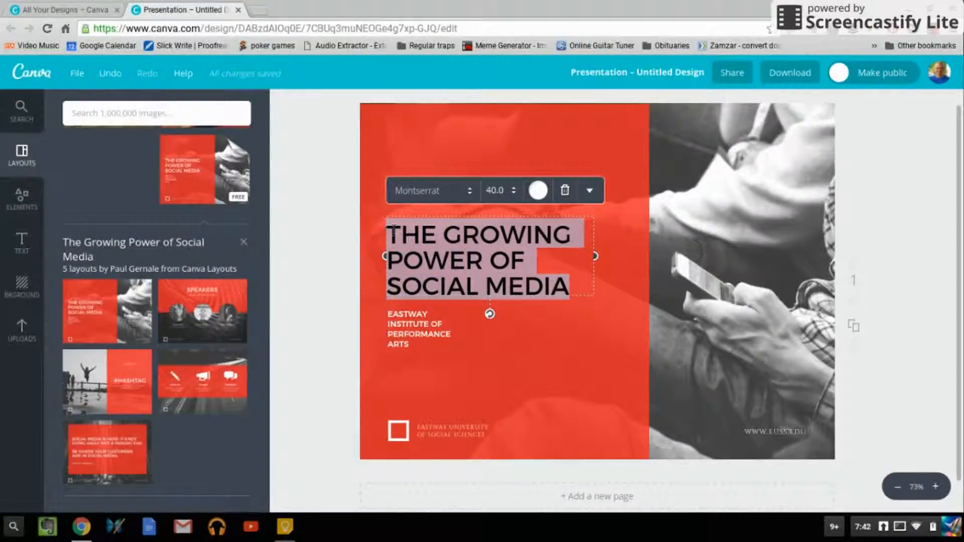
type("SIMPLE")
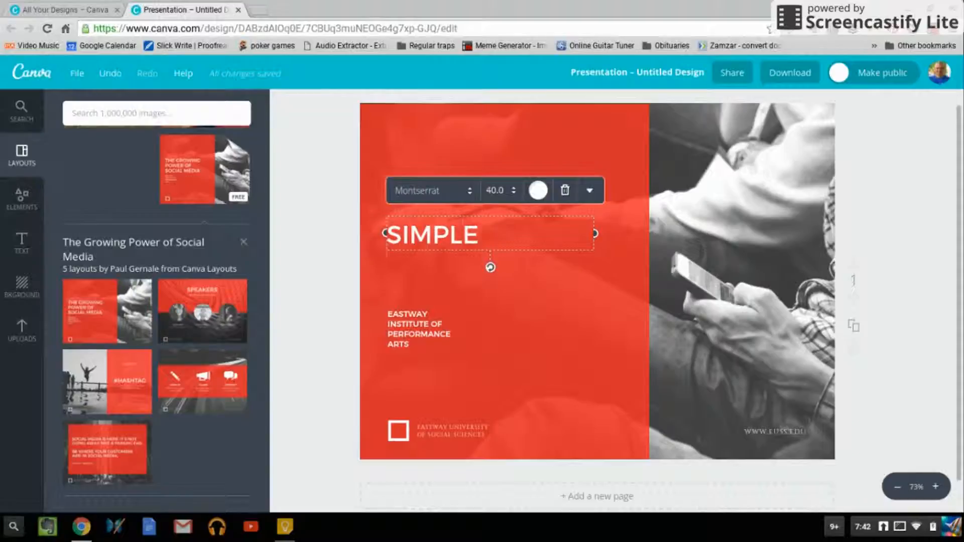
key("Return")
type("SOCIAL")
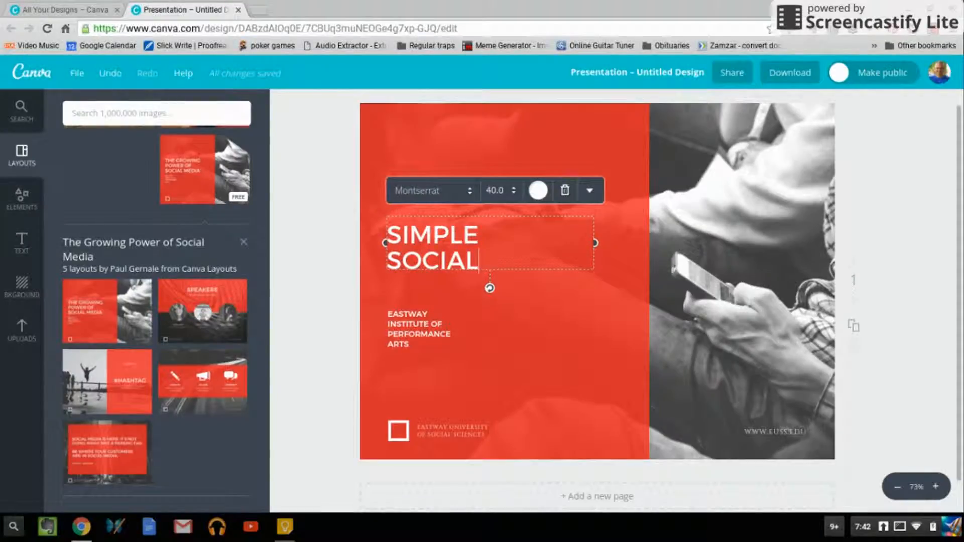
key("Return")
type("MEDIA")
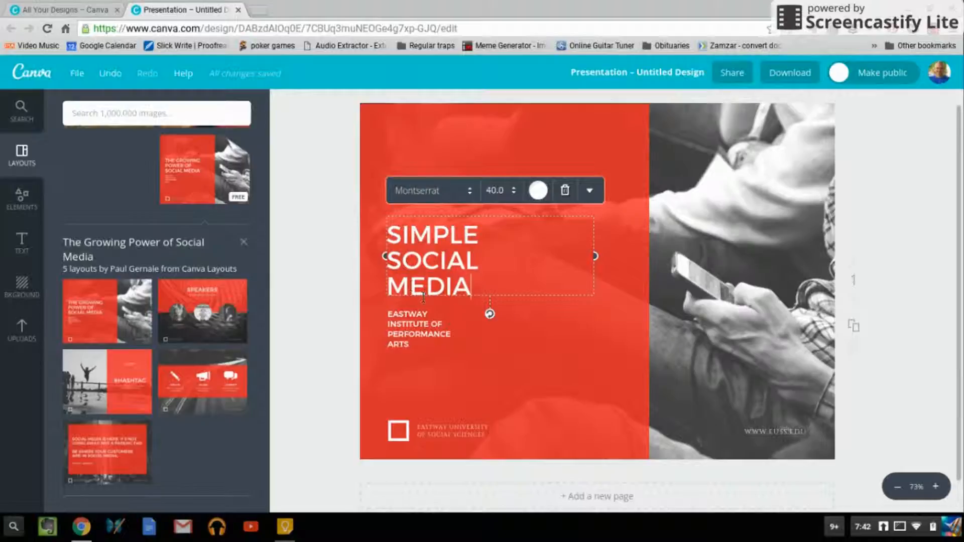
Step: Replace the "Eastway Institute of Performance Arts" subtitle with the author's website address
left_click(430, 352)
left_click(430, 352)
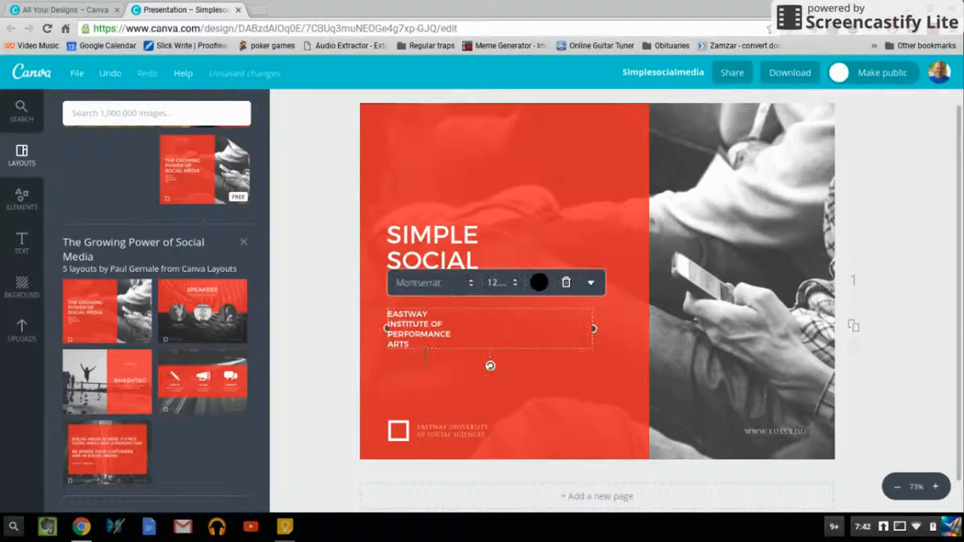
left_click_drag(429, 351, 388, 324)
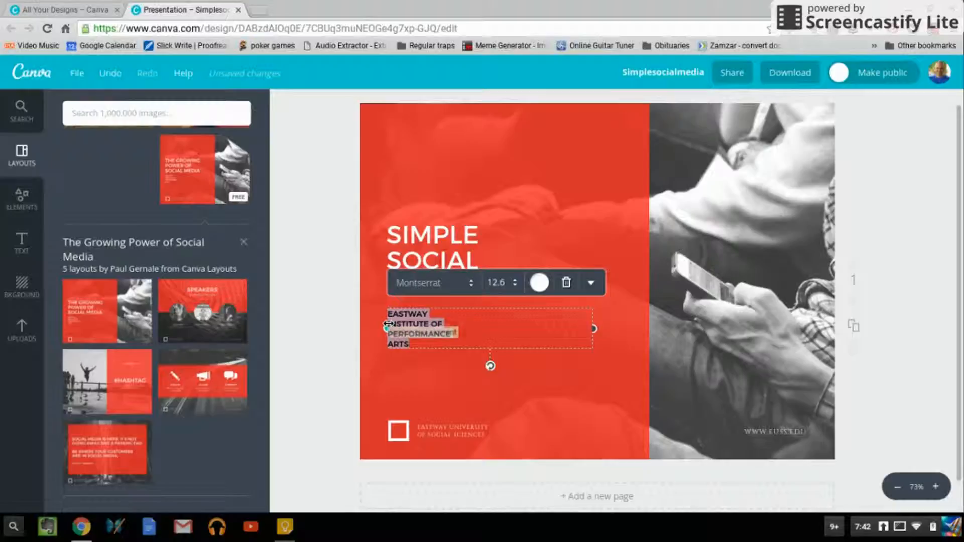
type("MVHANNI")
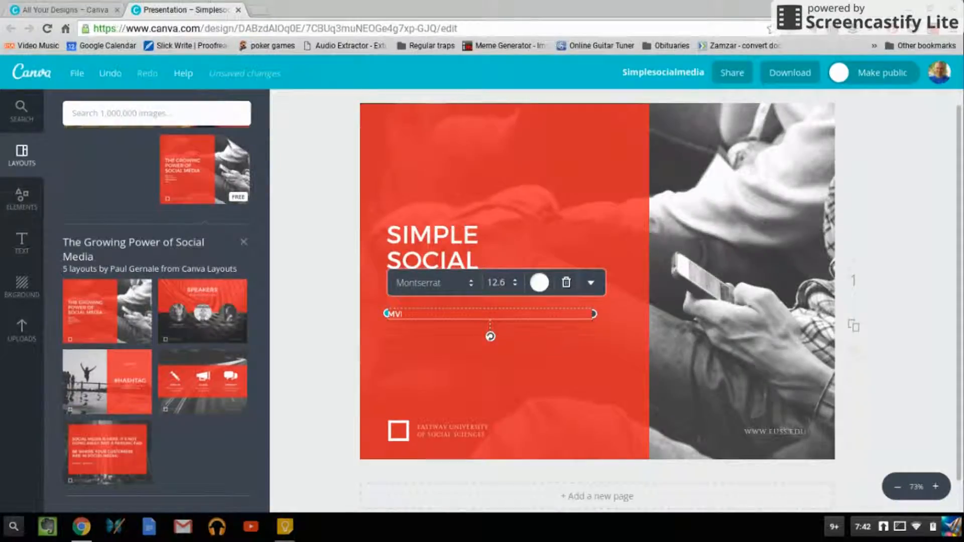
type("GAN.COM")
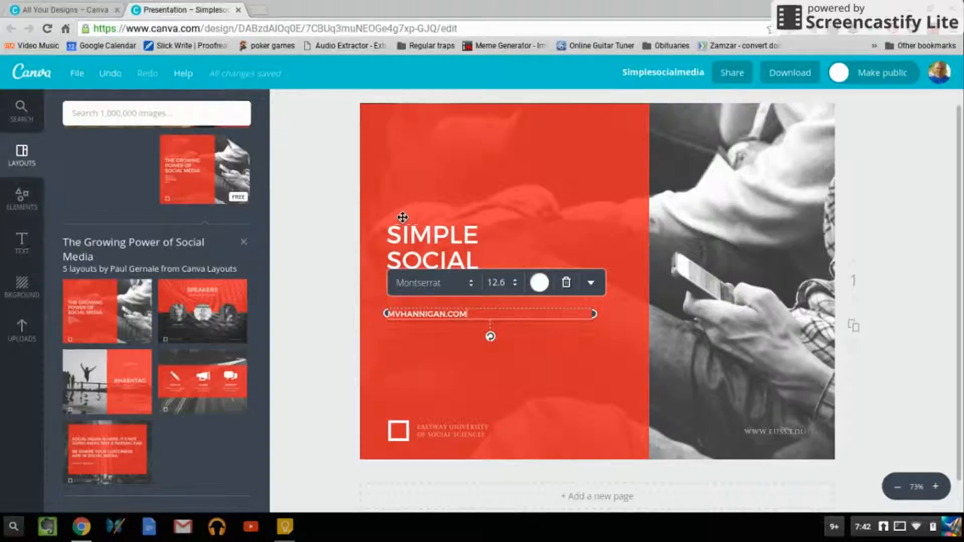
left_click(347, 231)
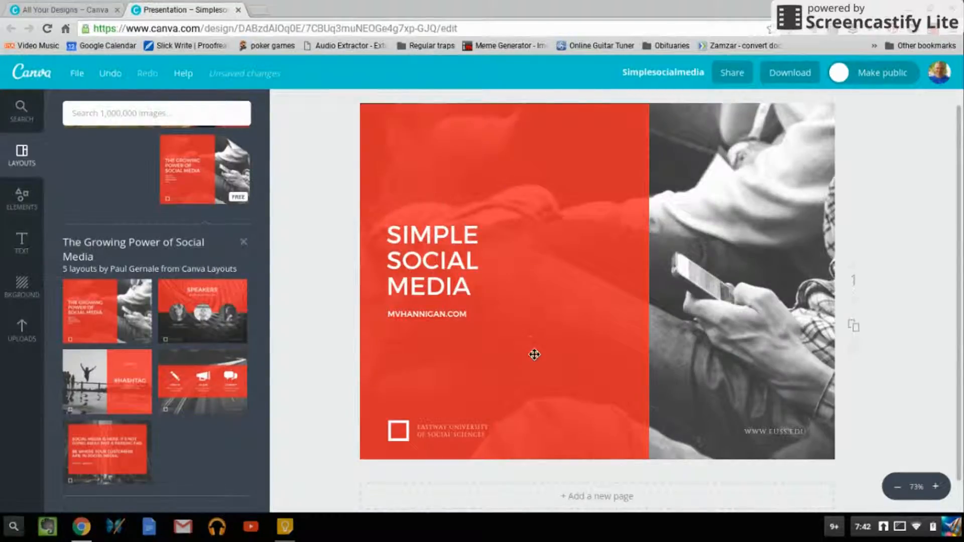
Step: Delete the university name, the white square logo and the sample web address along the slide's lower edge
left_click(446, 441)
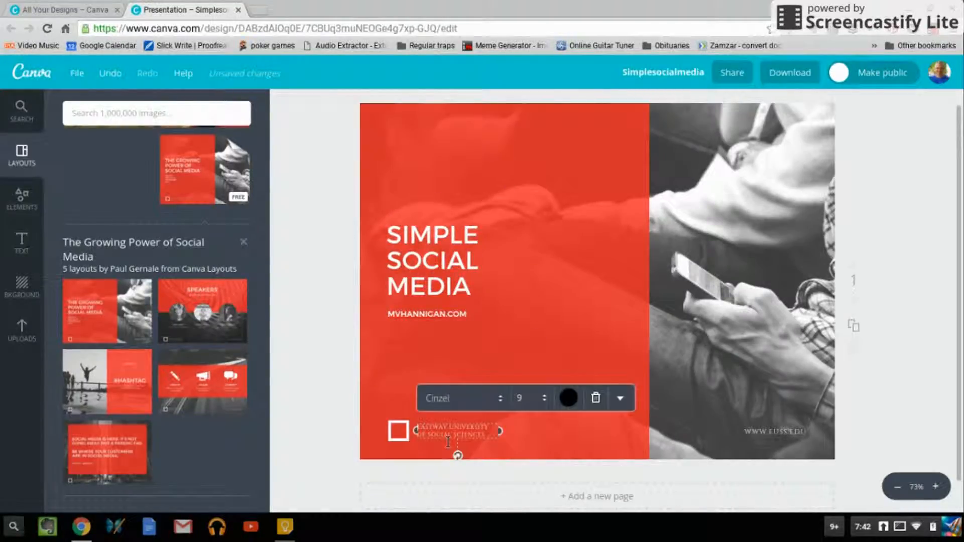
left_click(596, 399)
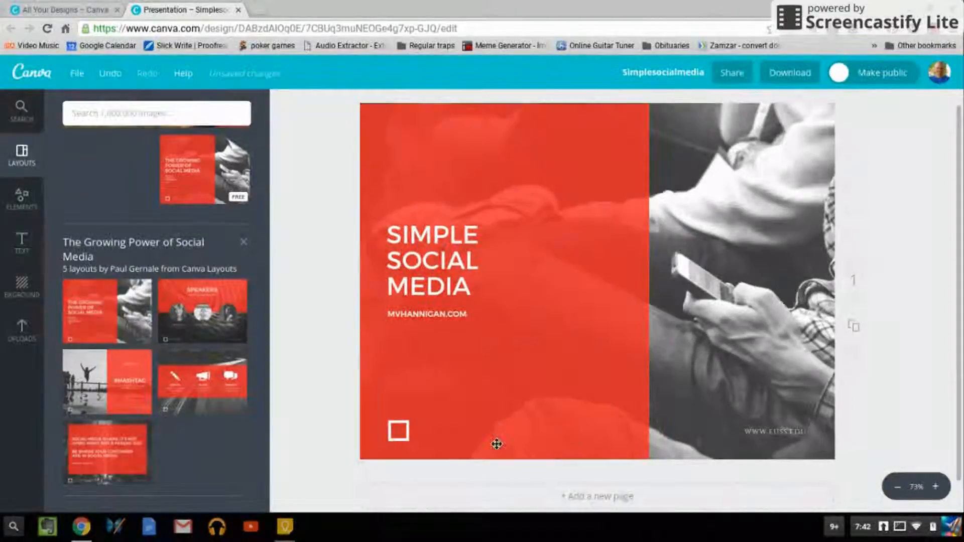
left_click(402, 433)
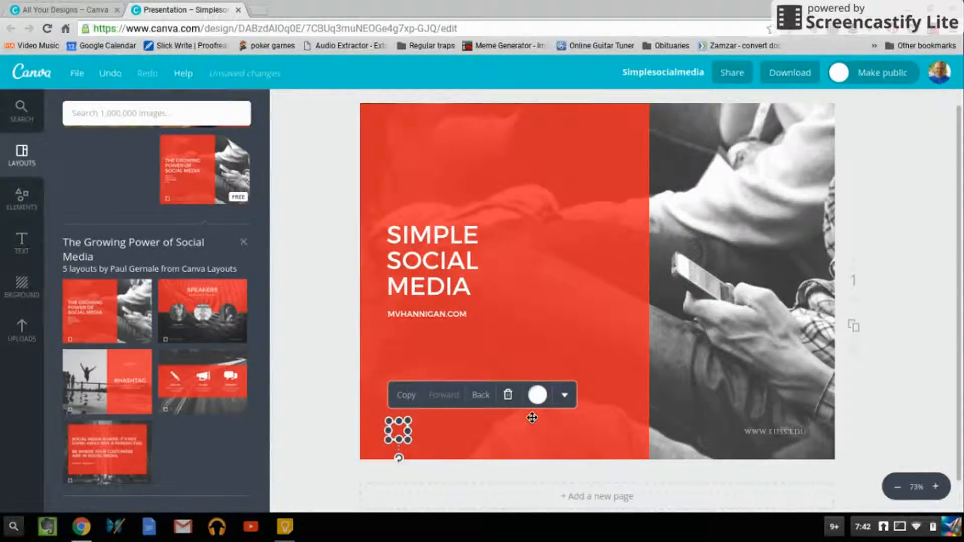
left_click(508, 394)
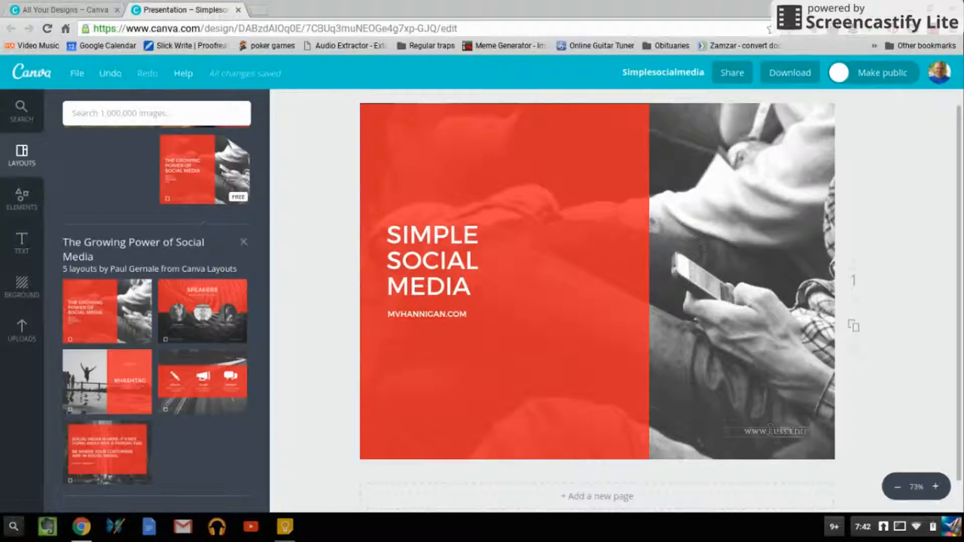
left_click(777, 436)
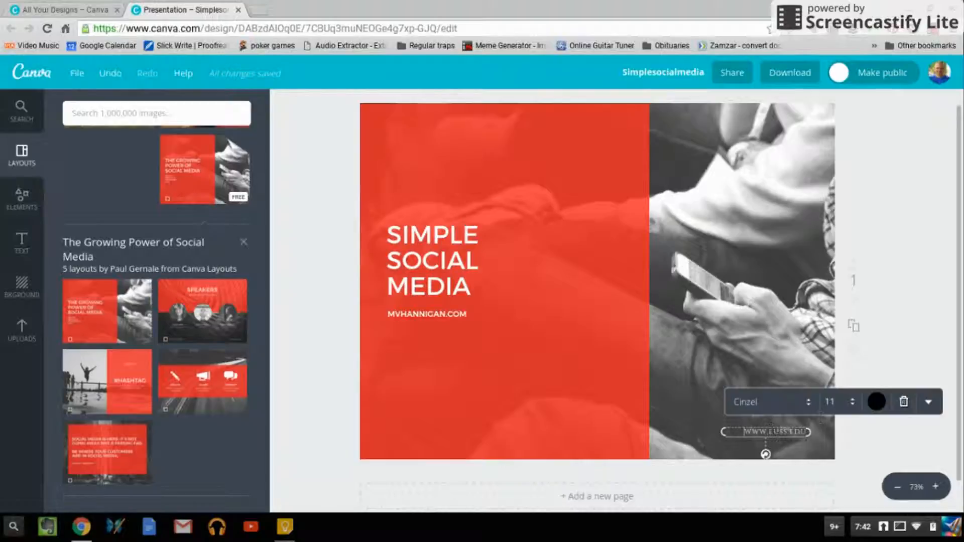
left_click(907, 403)
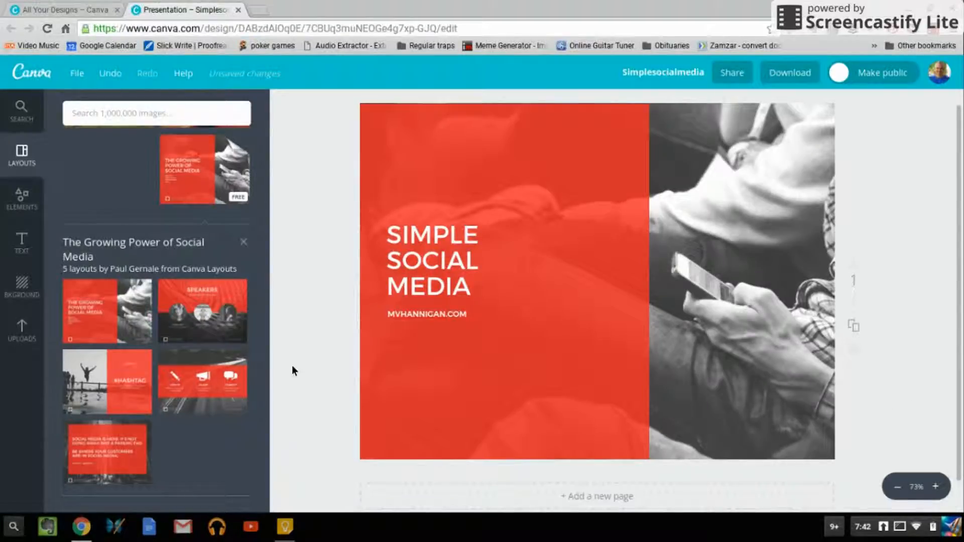
Step: Insert the WEINSTEINTEAM logo from the uploaded images onto the slide
left_click(26, 331)
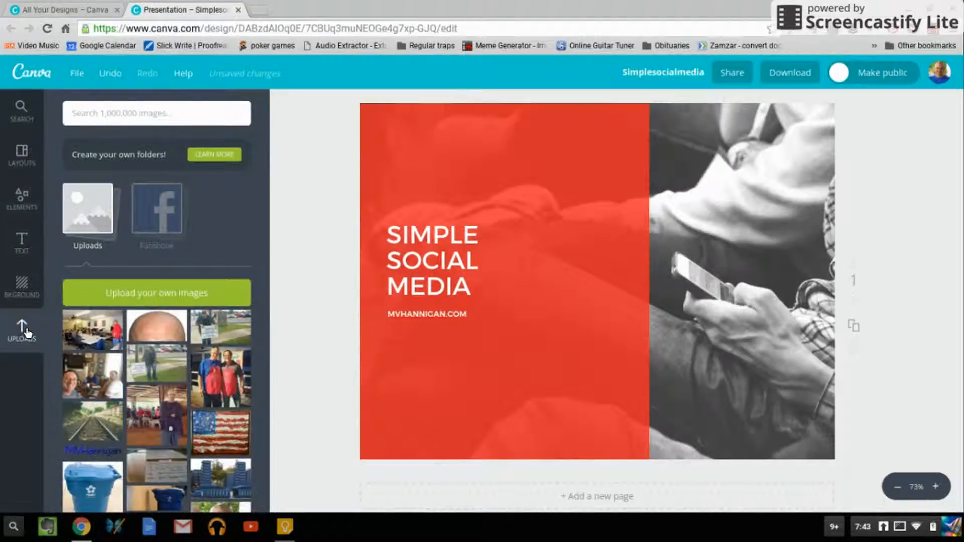
scroll(78, 383, "down", 3)
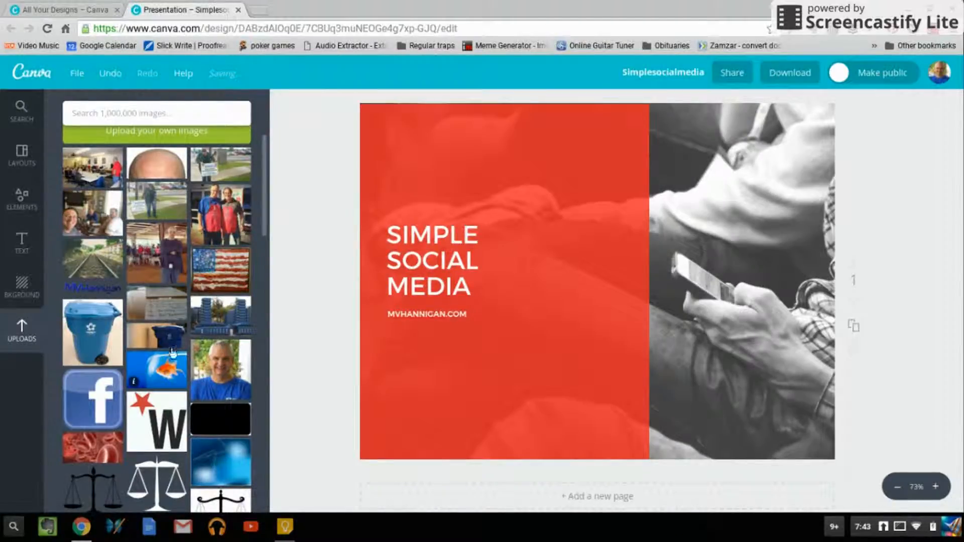
scroll(154, 358, "down", 5)
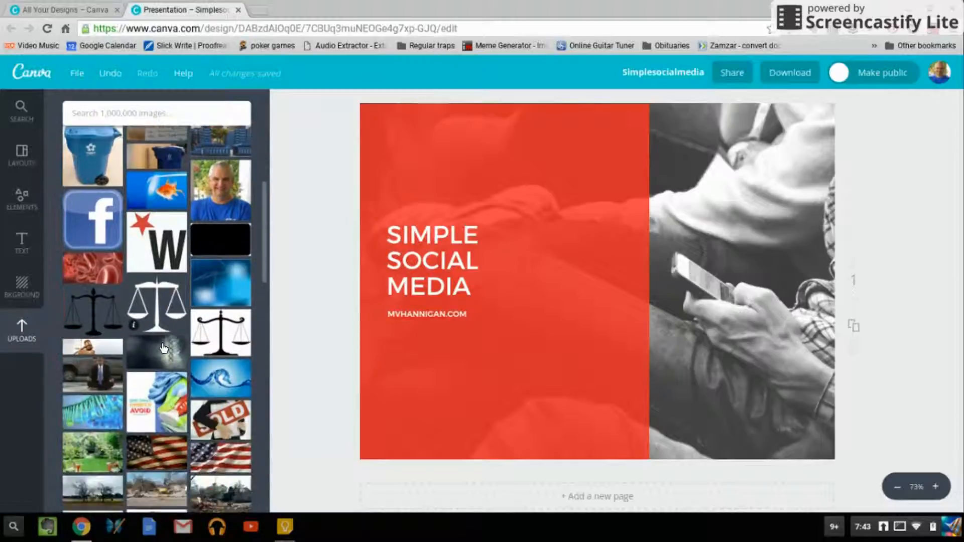
scroll(168, 342, "down", 7)
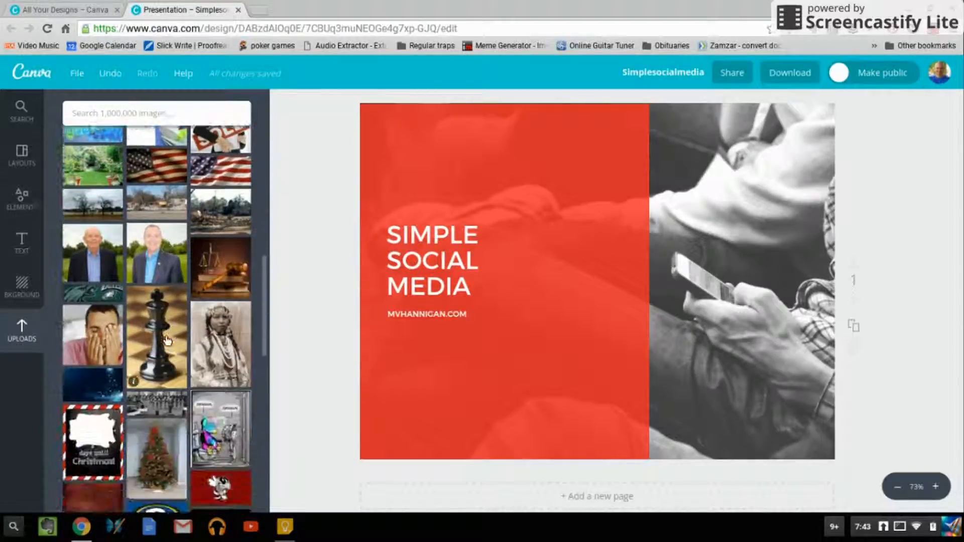
scroll(170, 337, "down", 8)
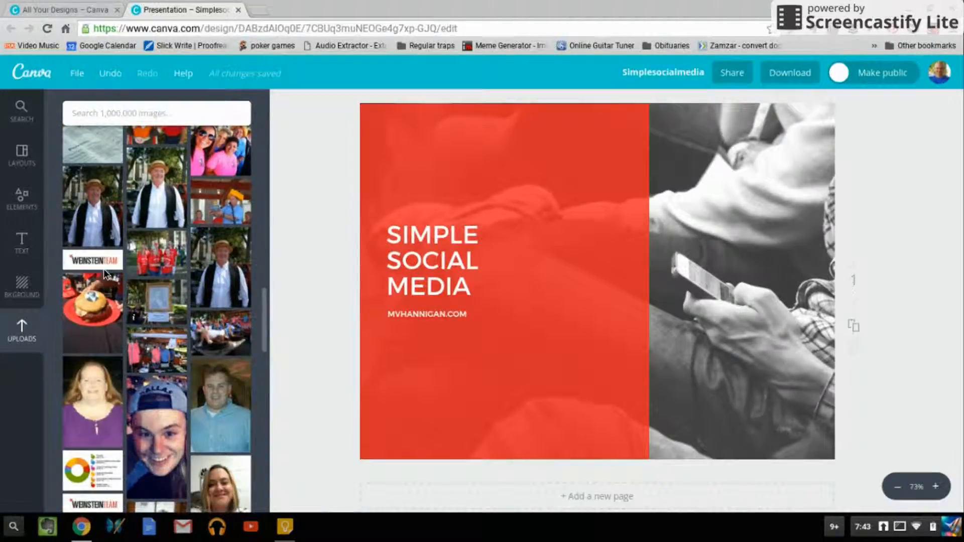
left_click(97, 265)
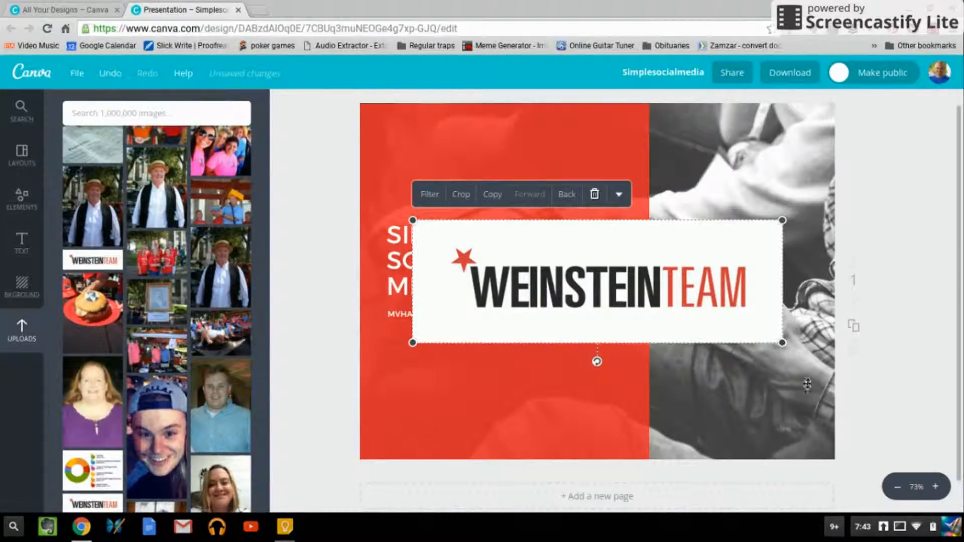
Step: Shrink the WEINSTEINTEAM logo and place it in the red panel's lower-left corner, aligned with the text's left edge
left_click_drag(789, 348, 451, 422)
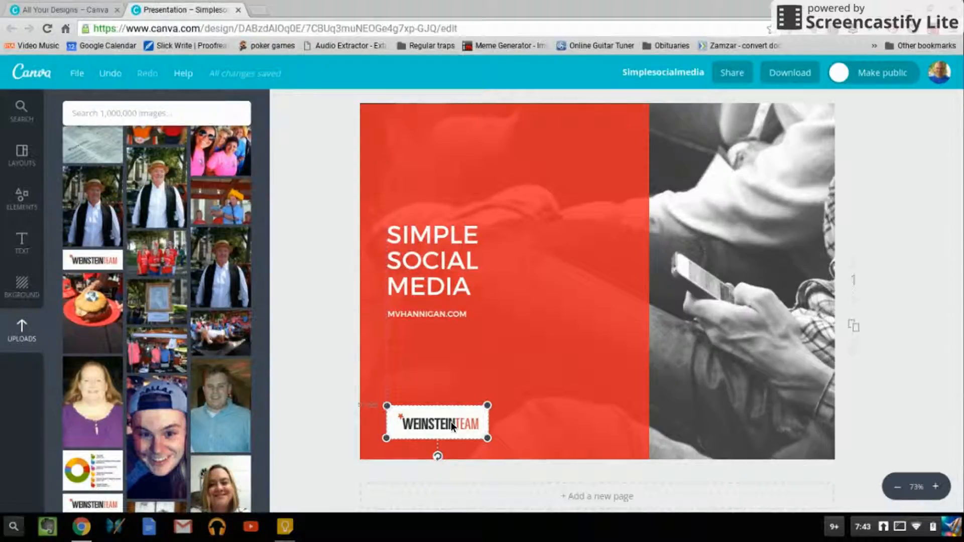
left_click_drag(450, 421, 451, 421)
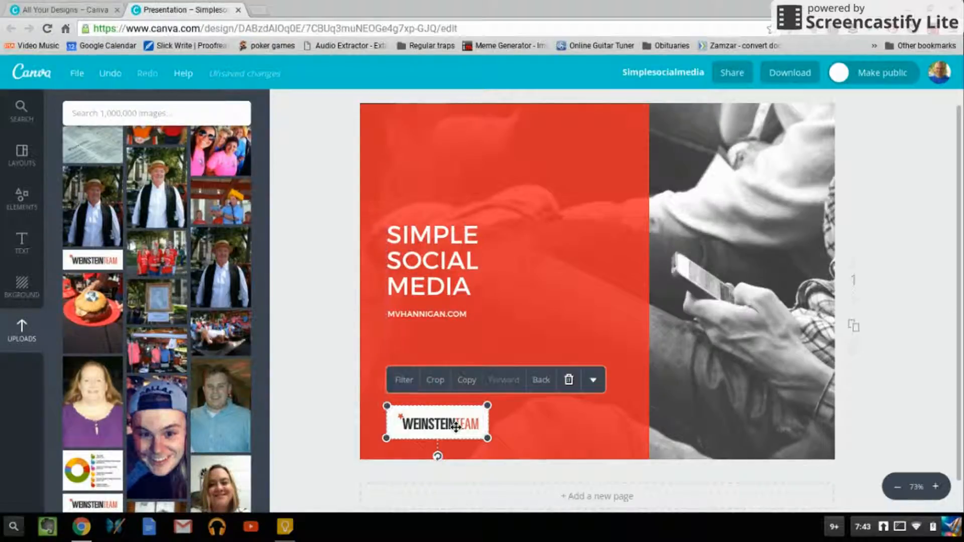
left_click(323, 427)
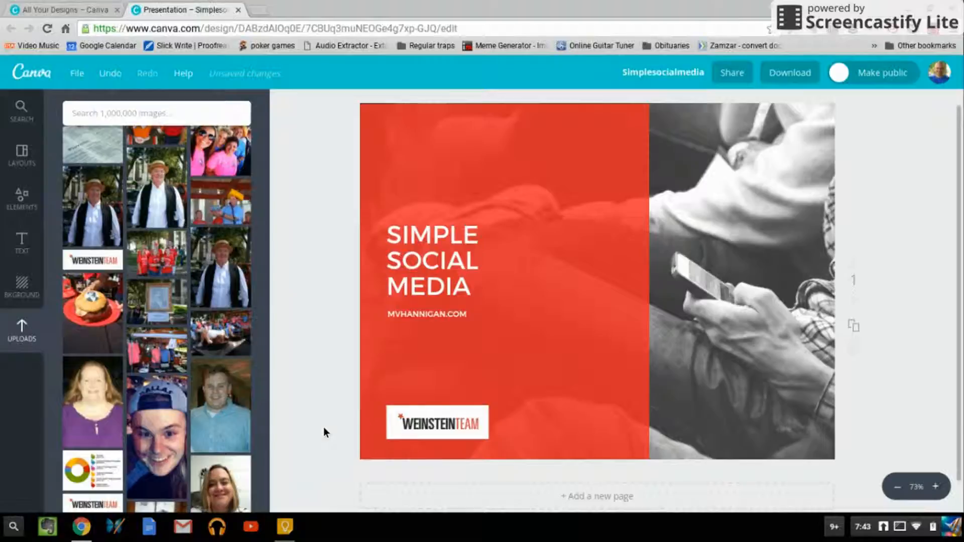
Step: Narrow the red overlay panel from its right edge to just under half of the slide's width
left_click(613, 265)
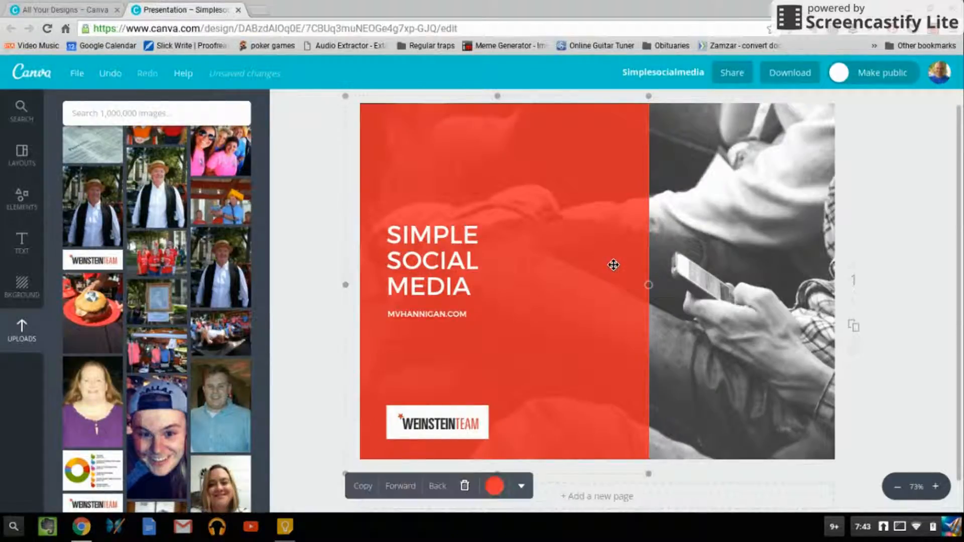
left_click(909, 231)
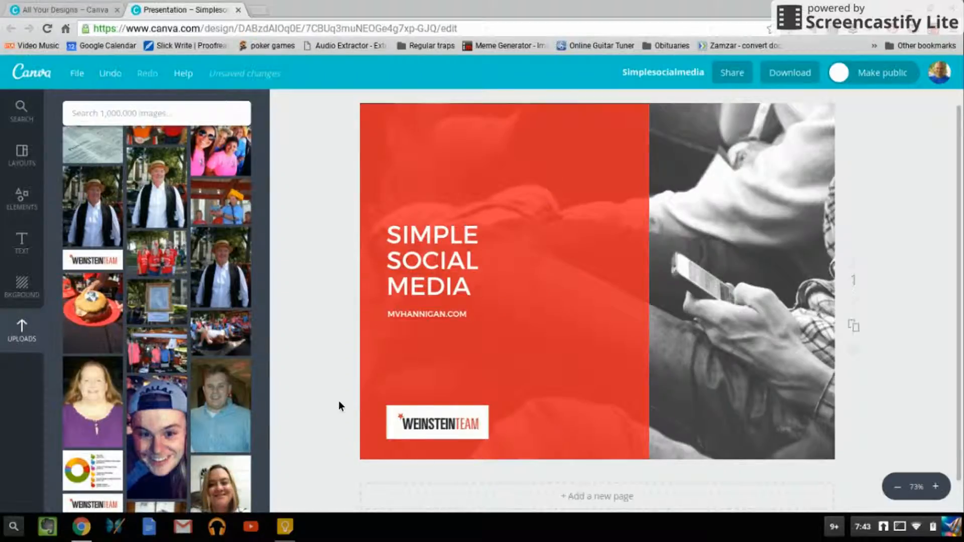
left_click(834, 270)
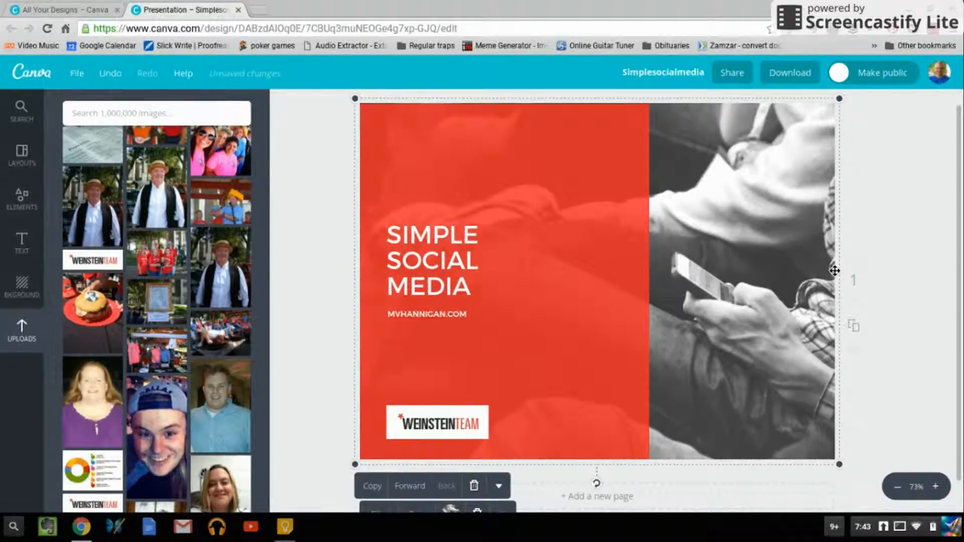
left_click(581, 320)
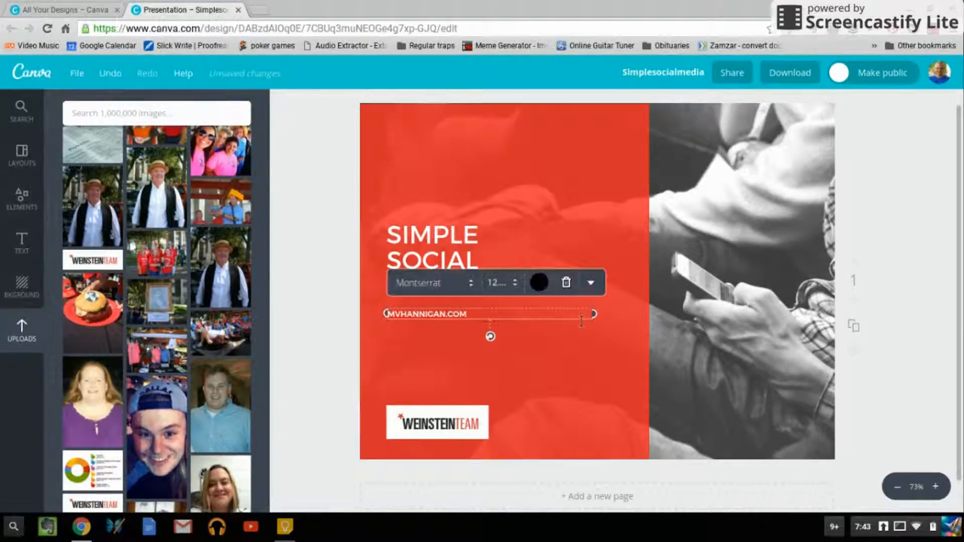
left_click(583, 395)
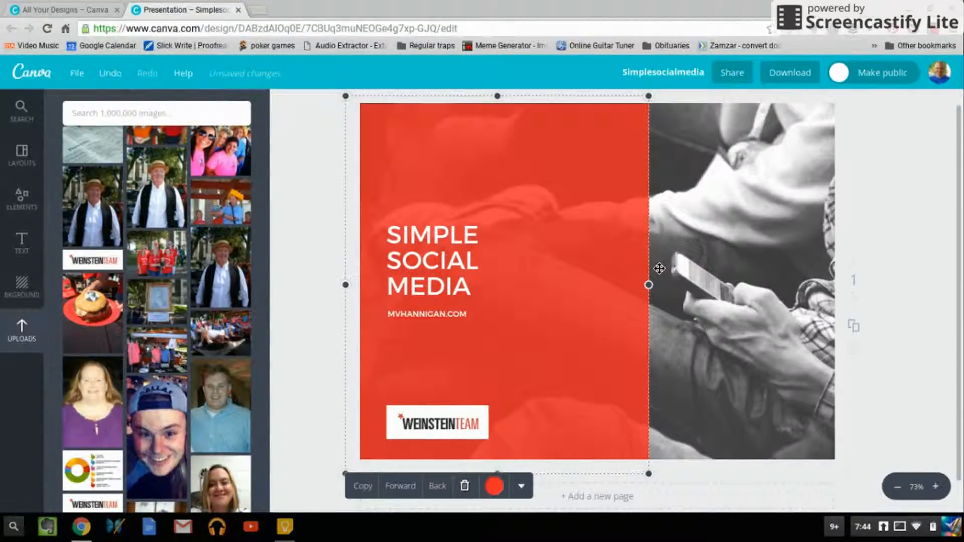
left_click_drag(652, 291, 587, 325)
left_click(926, 209)
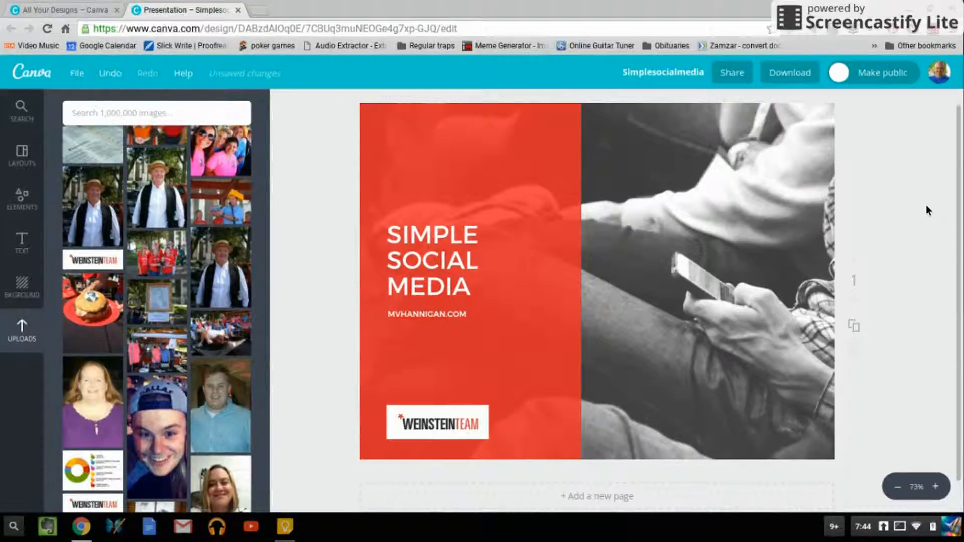
Step: Delete the black-and-white phone photo from the slide and insert the uploaded photo of three men around a table
left_click(735, 293)
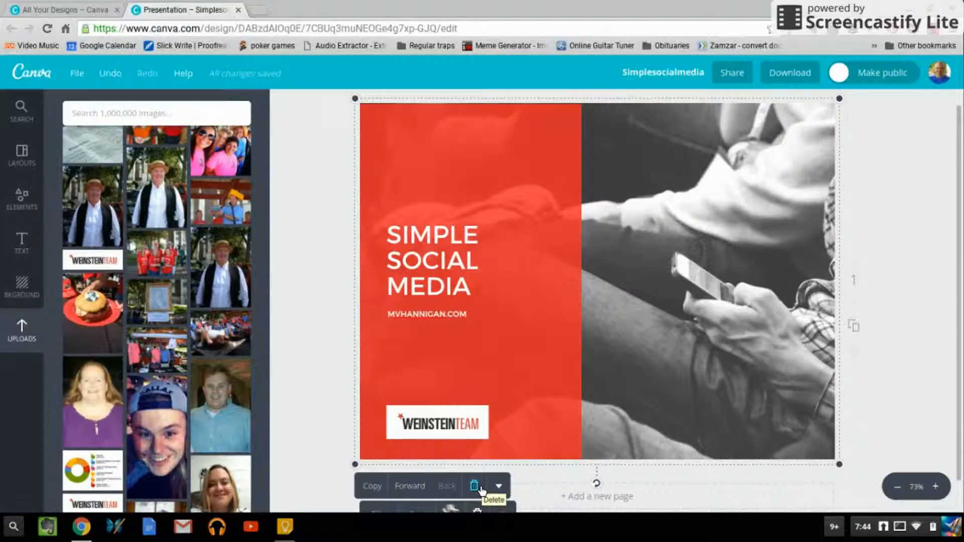
left_click(475, 486)
scroll(183, 429, "up", 20)
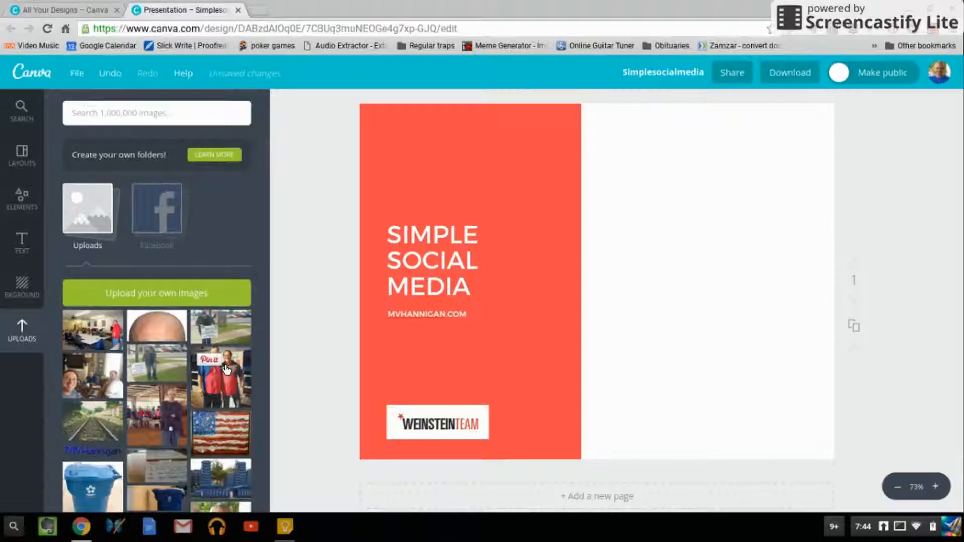
scroll(285, 322, "down", 1)
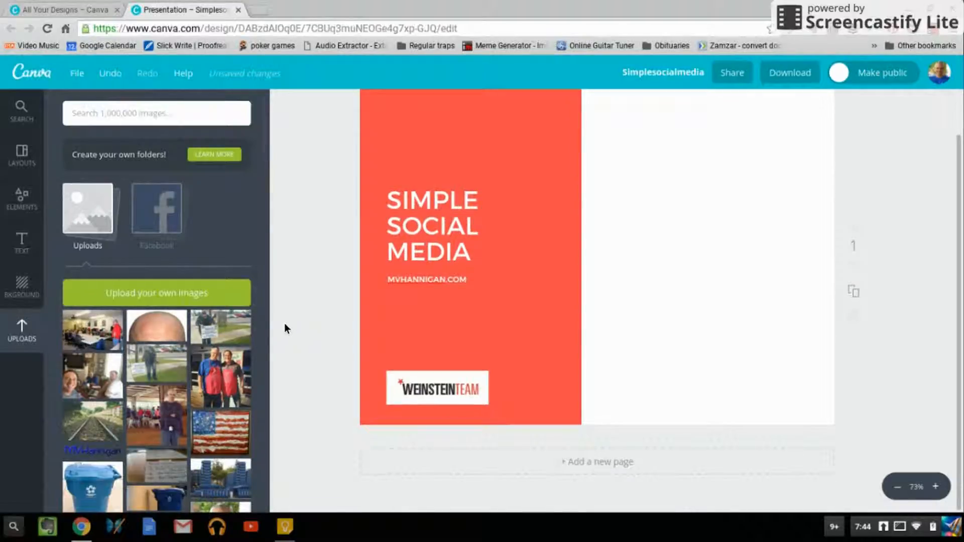
left_click(104, 386)
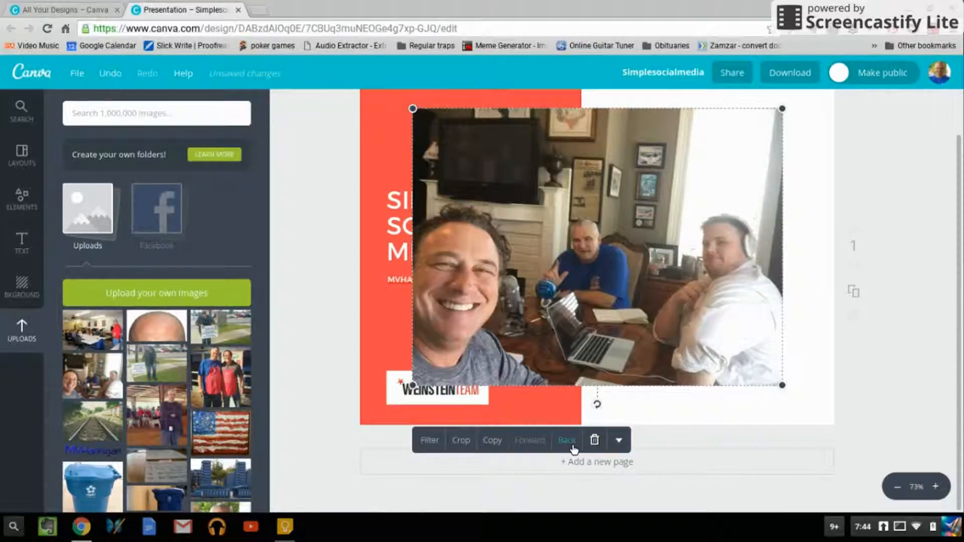
Step: Enlarge the group photo to cover the whole slide, send it behind all other elements and align its lower edge with the slide
scroll(462, 203, "up", 1)
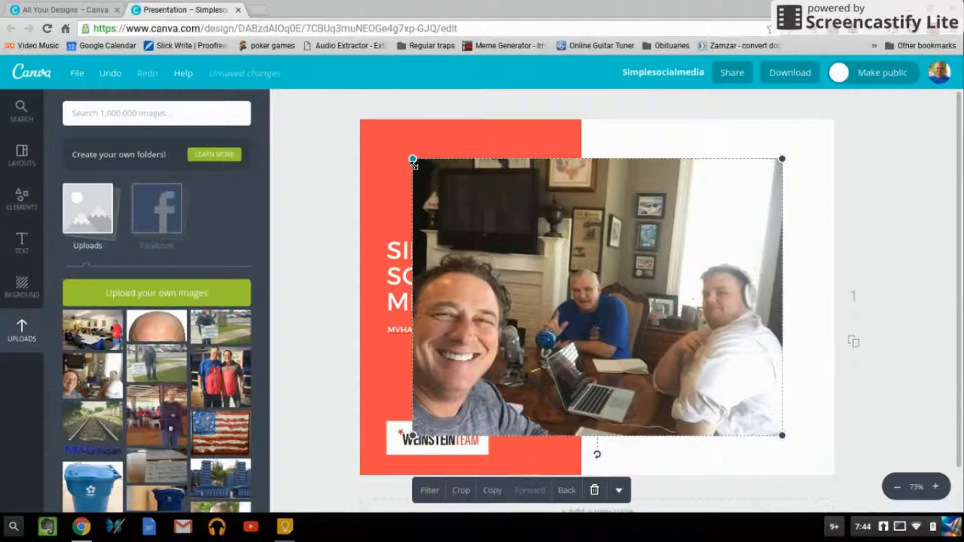
left_click_drag(412, 158, 323, 117)
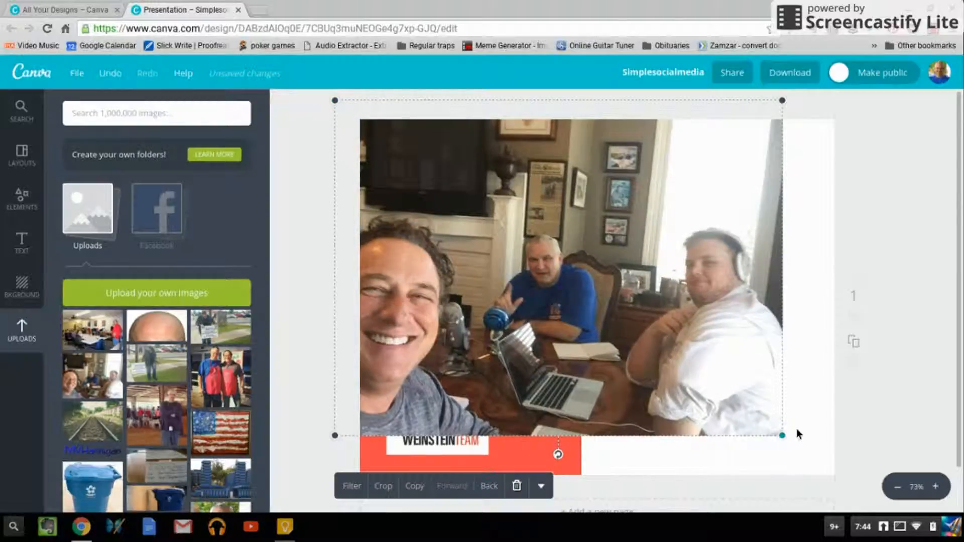
left_click_drag(793, 439, 859, 489)
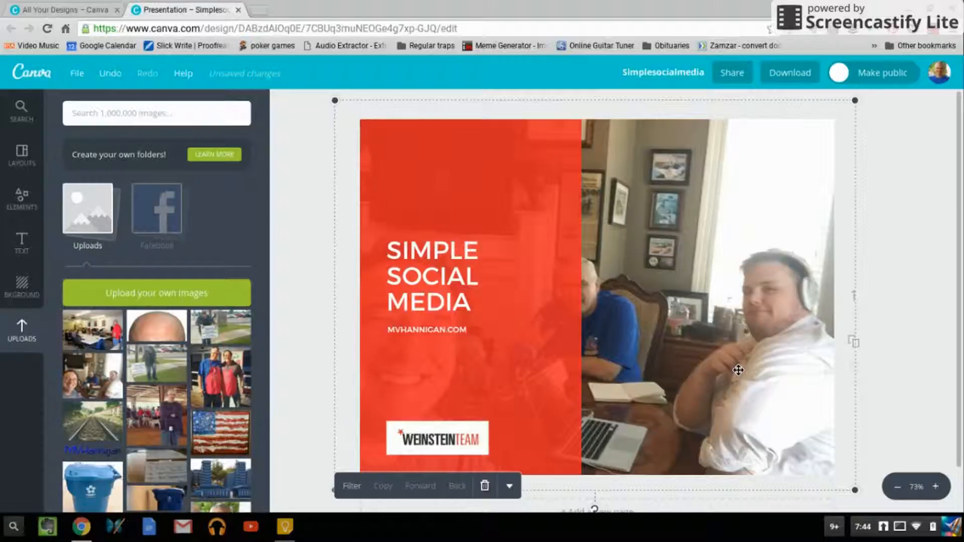
left_click_drag(742, 353, 742, 357)
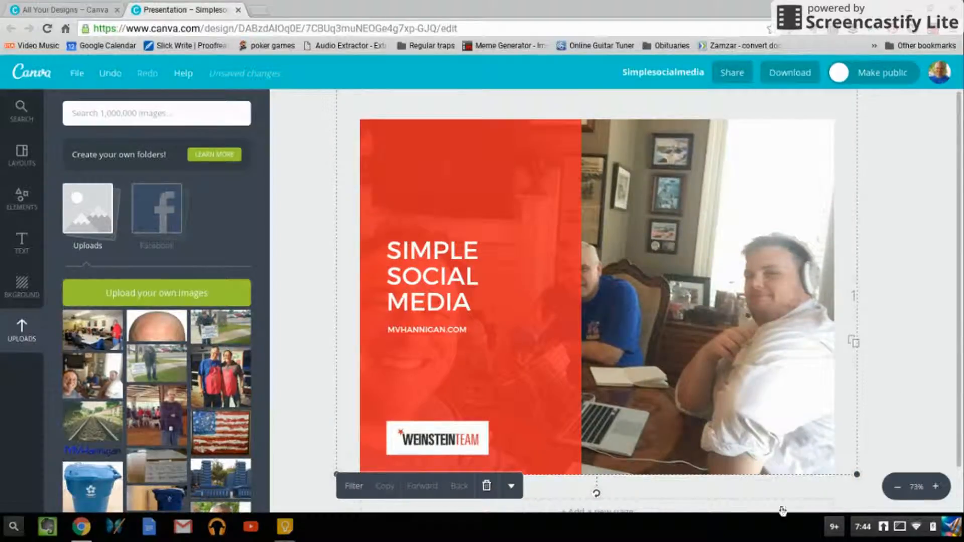
left_click(309, 317)
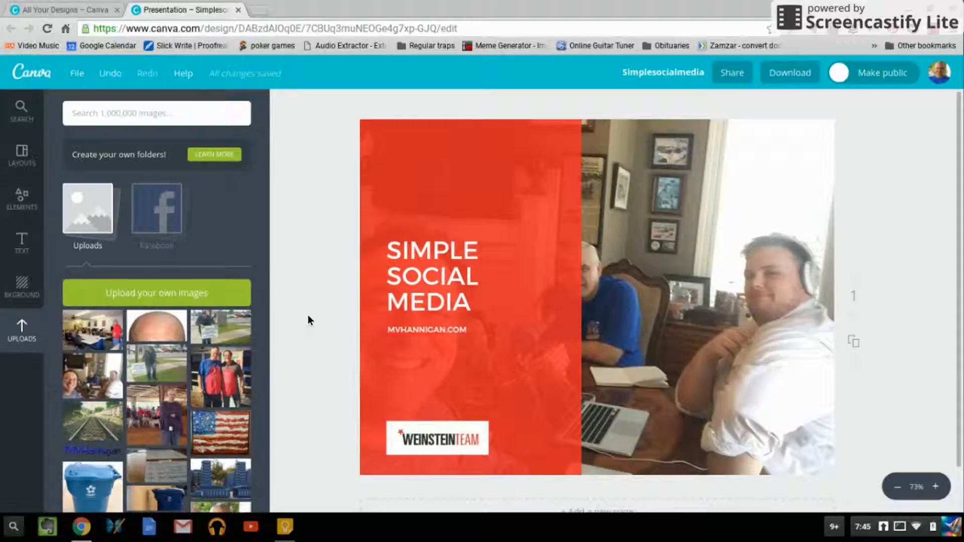
Step: Make the design public and download it as a JPG image
left_click(896, 83)
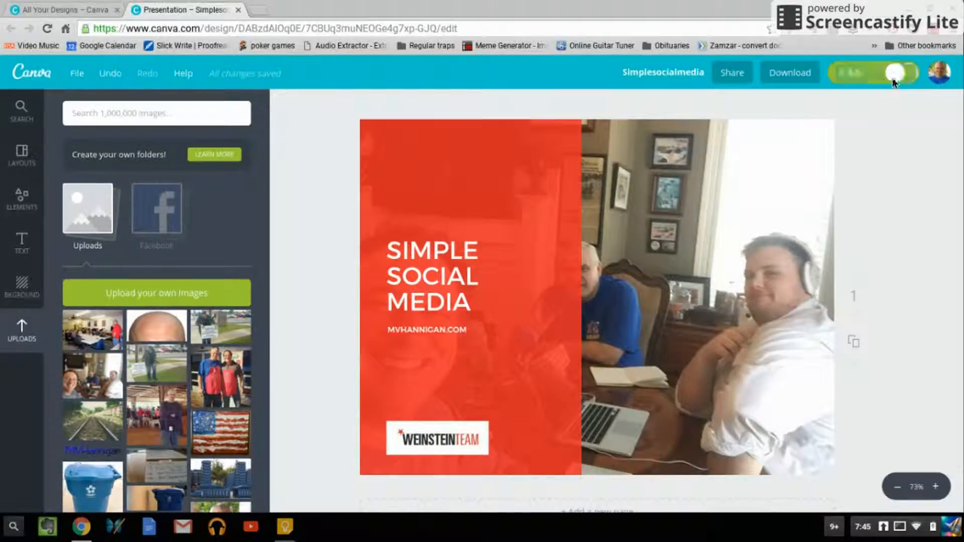
left_click(799, 76)
left_click(763, 151)
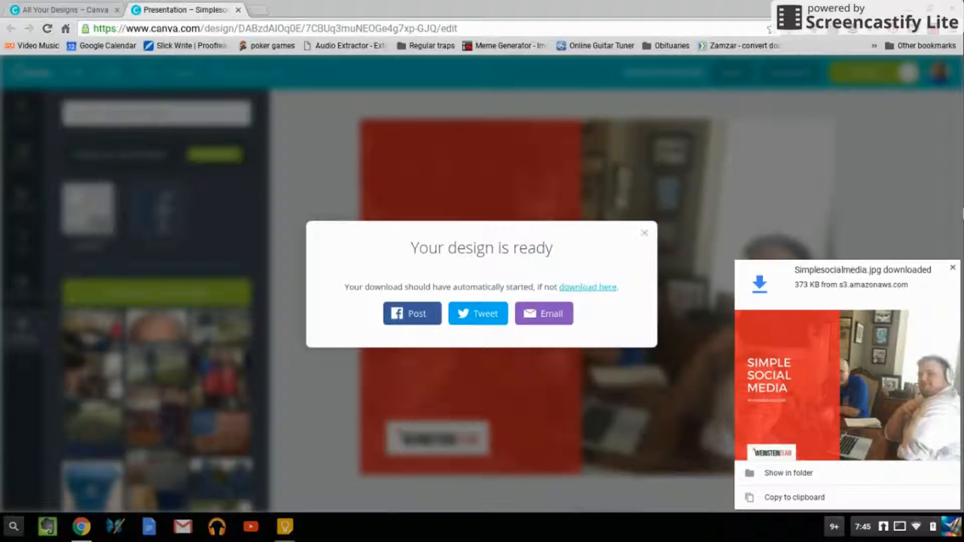
Step: View the downloaded Simplesocialmedia.jpg, close the viewer and dismiss the download dialog
left_click(810, 414)
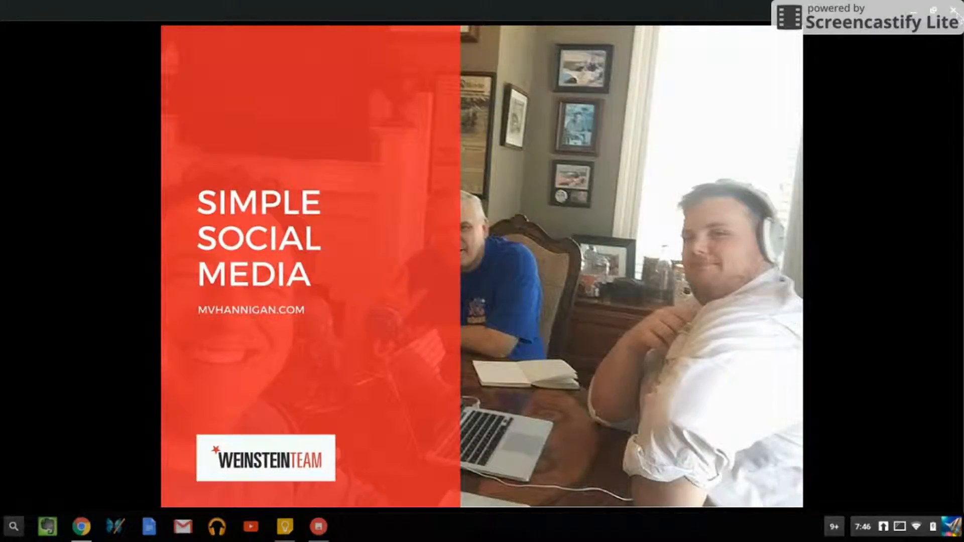
left_click(956, 13)
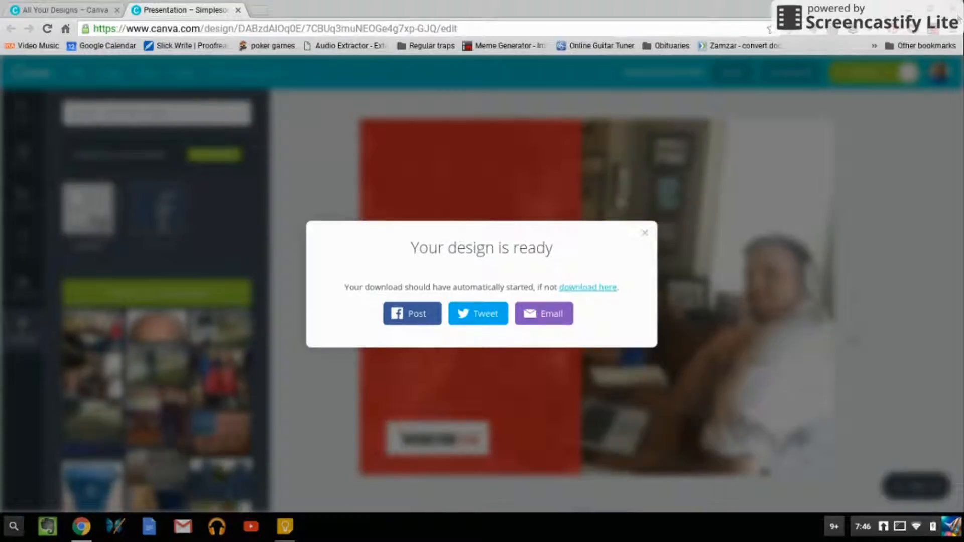
left_click(644, 233)
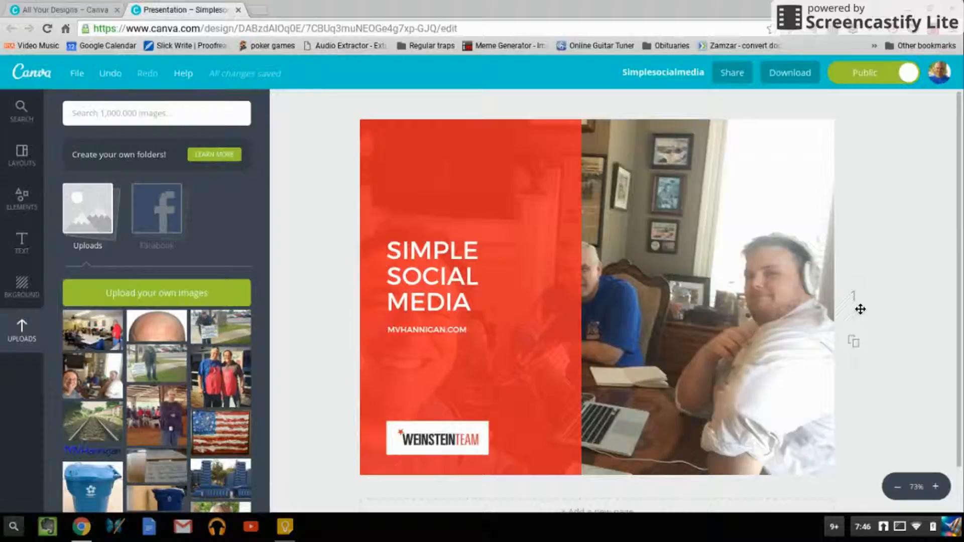
Step: Close the finished design and look through the thumbnails of all saved designs
left_click(239, 10)
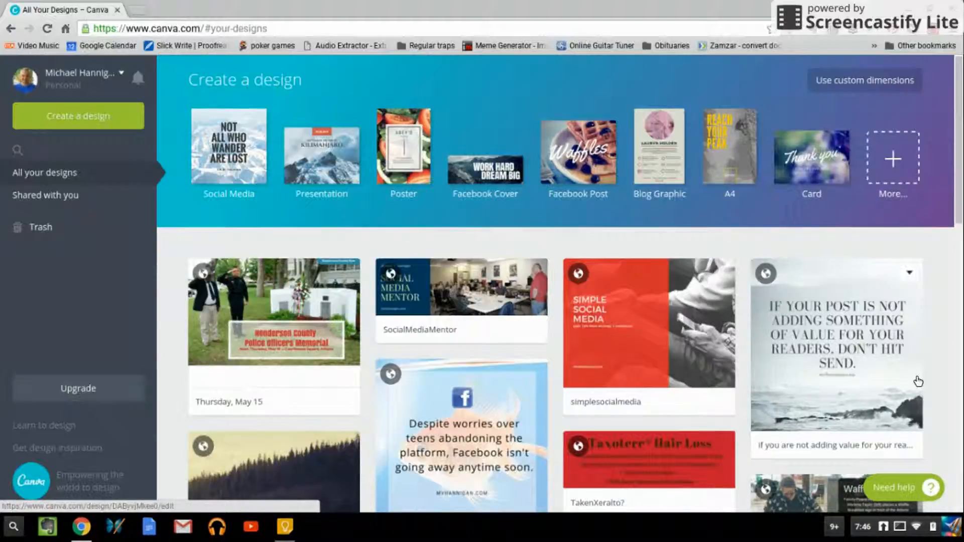
scroll(960, 346, "down", 3)
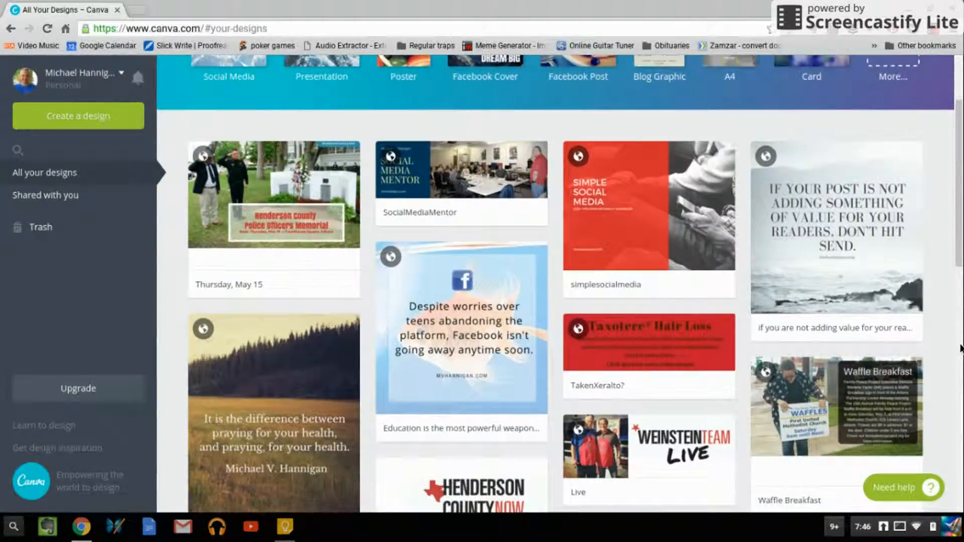
scroll(959, 346, "down", 5)
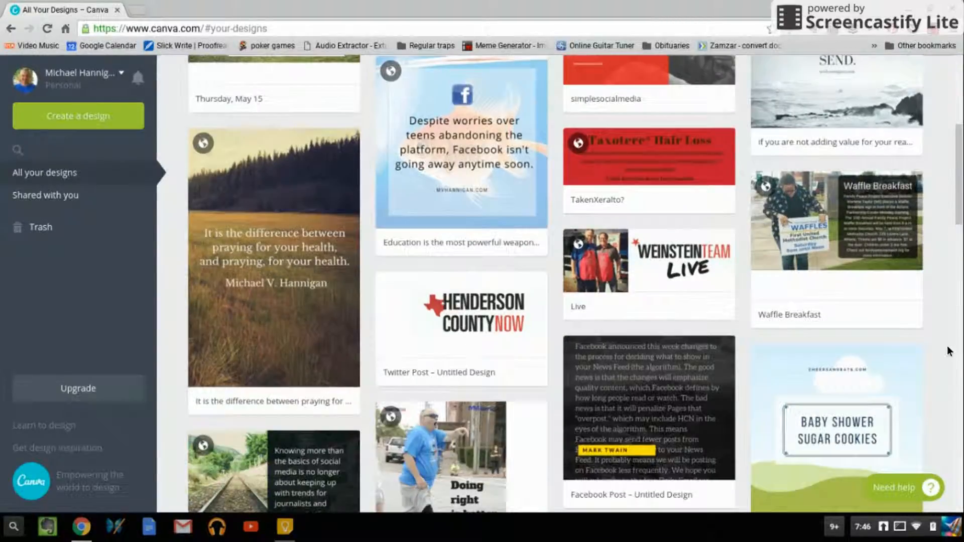
scroll(950, 347, "down", 5)
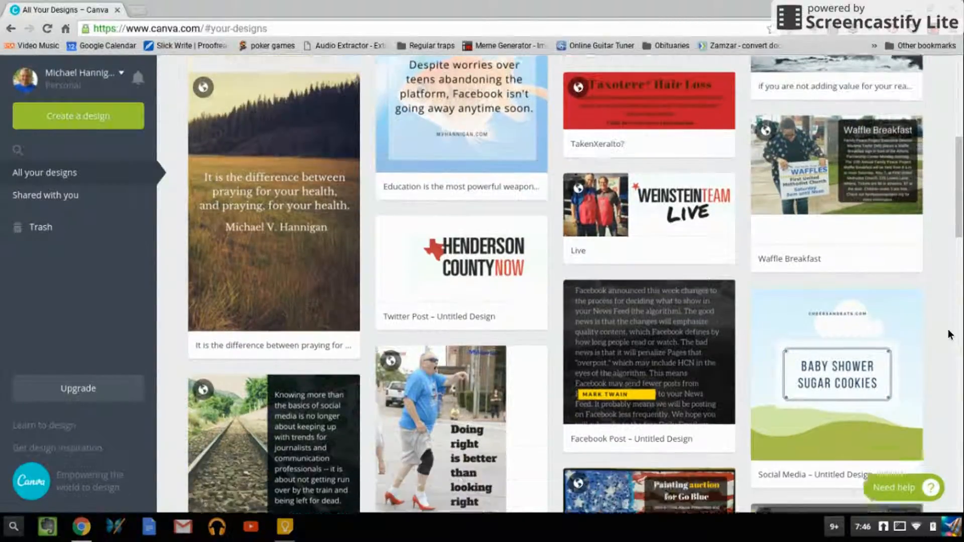
scroll(950, 335, "down", 6)
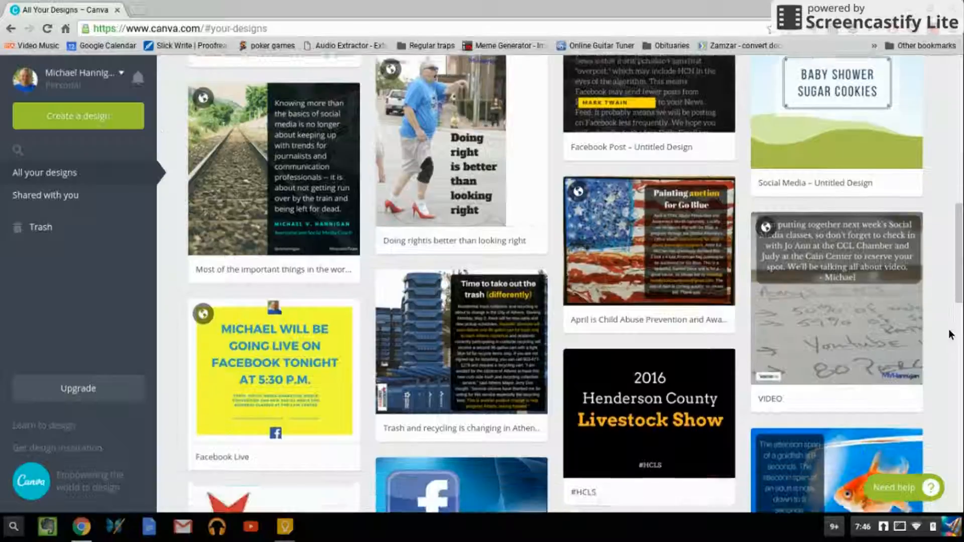
scroll(950, 334, "down", 6)
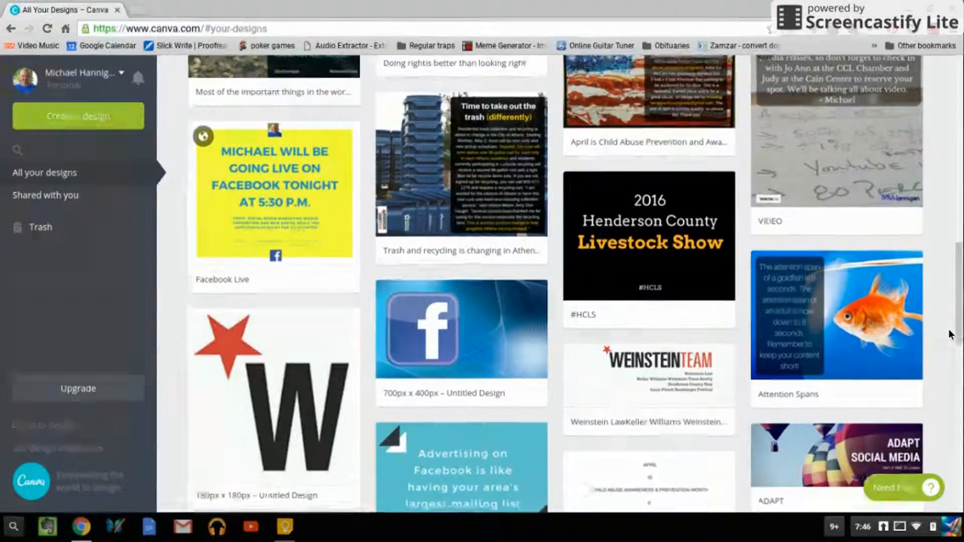
Step: Browse the older saved designs, open the "Thursday, May 15" presentation to examine its photo and text layout, and close it again
scroll(950, 334, "down", 7)
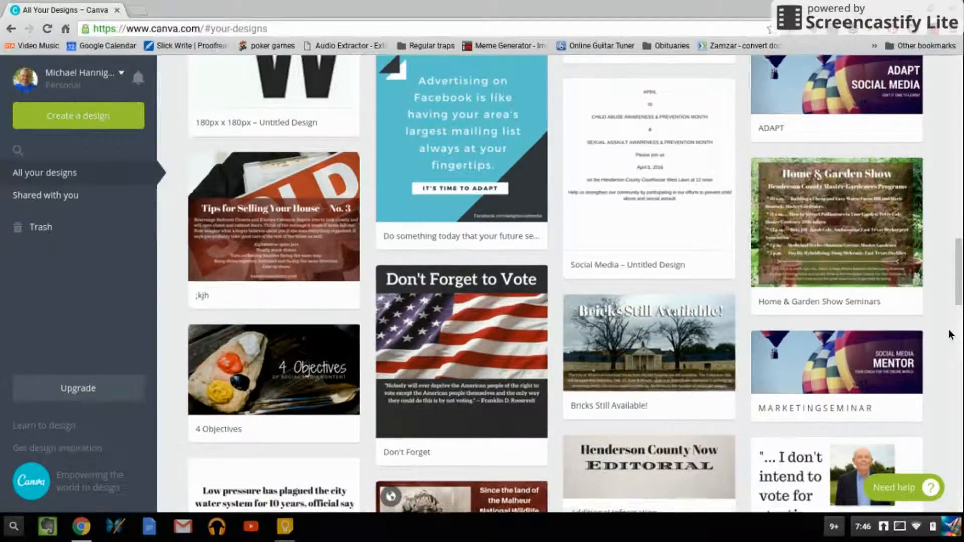
scroll(948, 329, "down", 5)
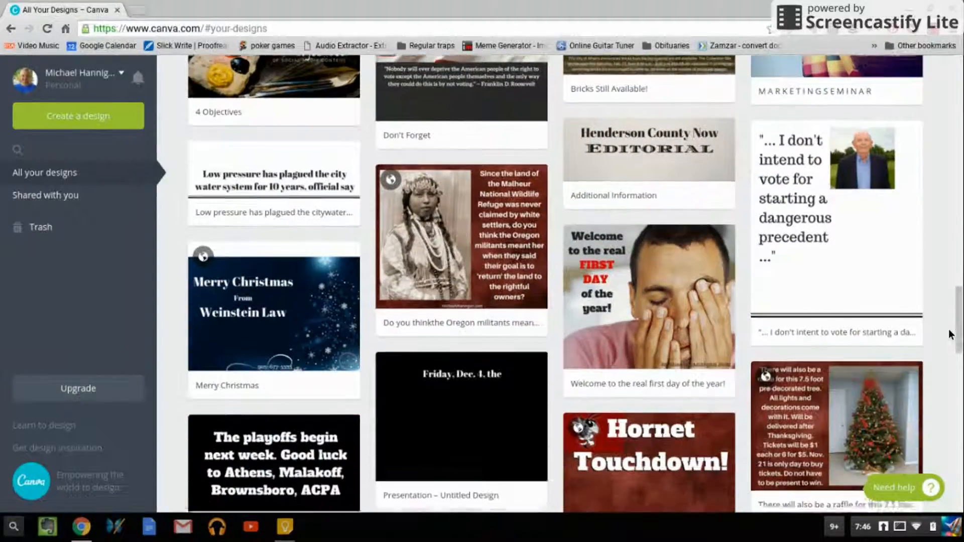
scroll(948, 329, "up", 15)
scroll(948, 334, "up", 7)
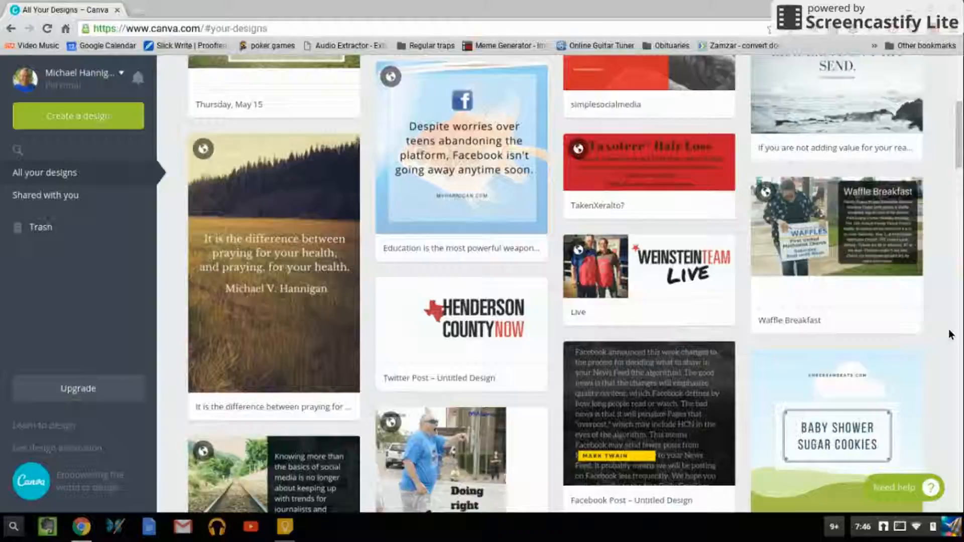
scroll(950, 340, "down", 1)
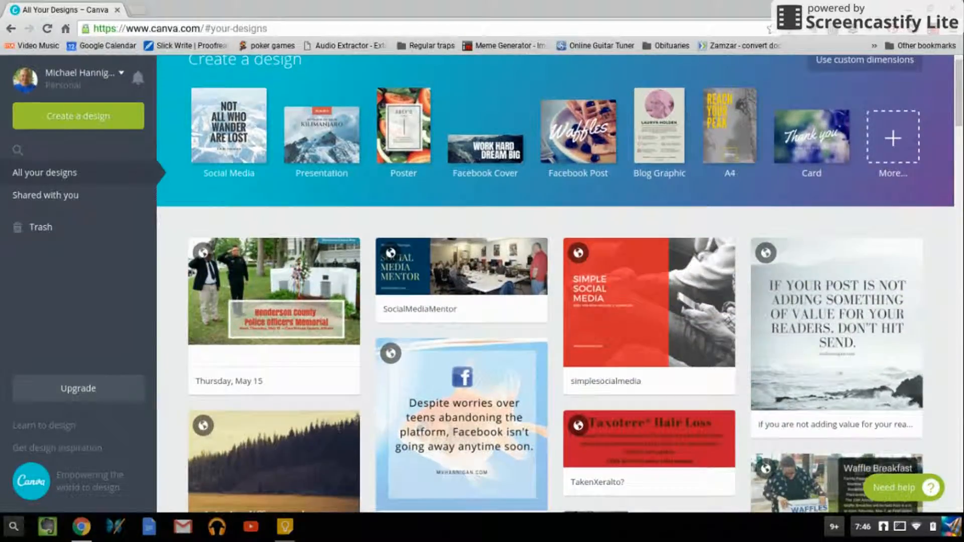
left_click(282, 280)
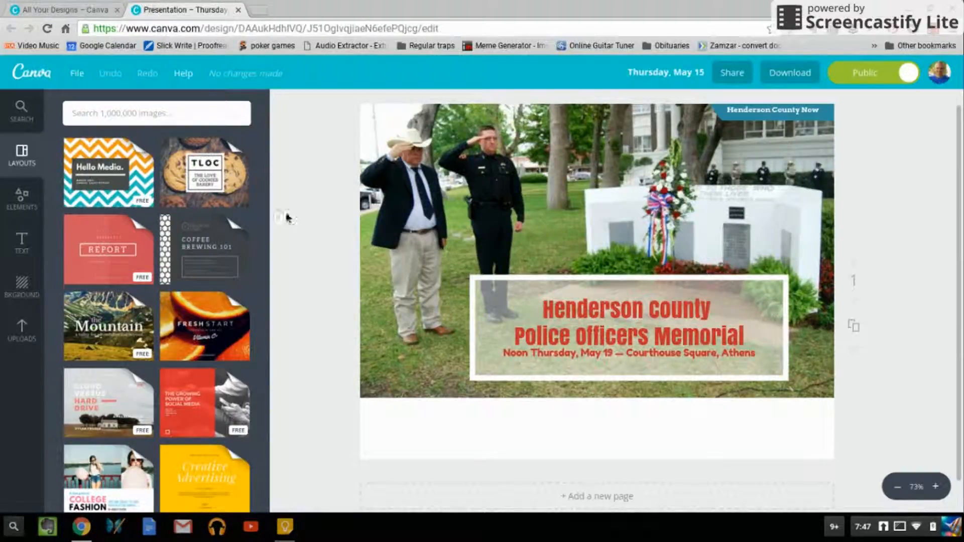
left_click(238, 11)
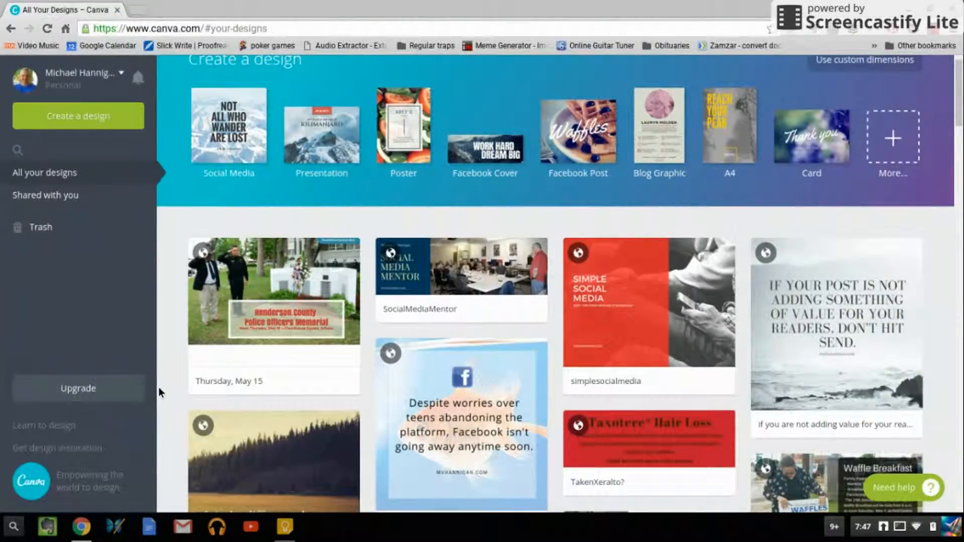